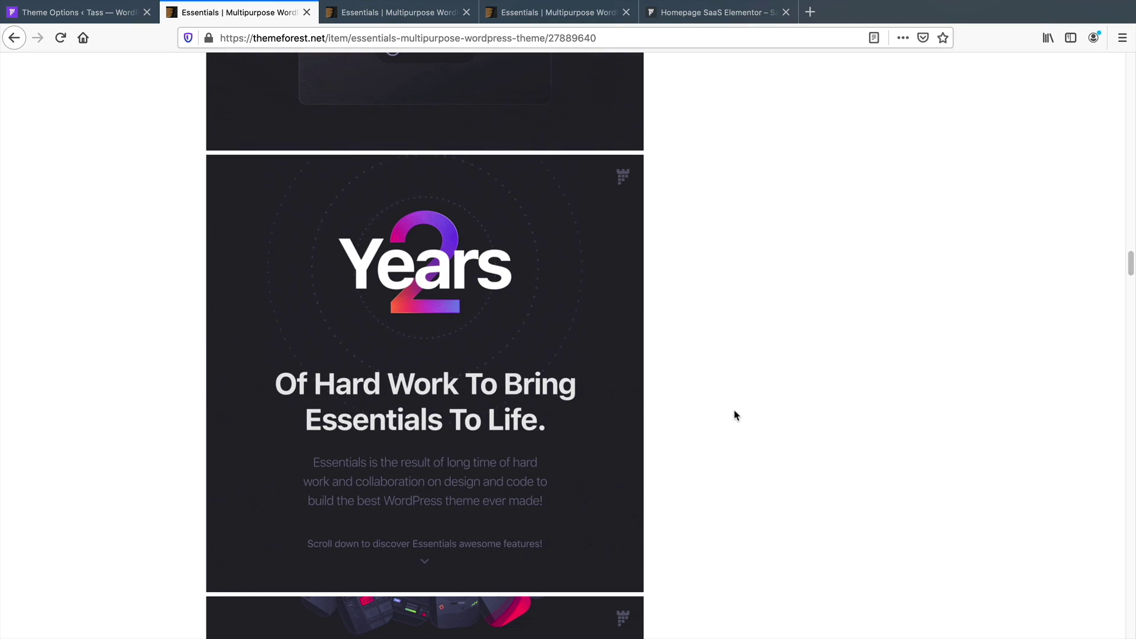
- Browse the Essentials ThemeForest listing, then switch to the Homepage SaaS Elementor demo
middle_click(928, 409)
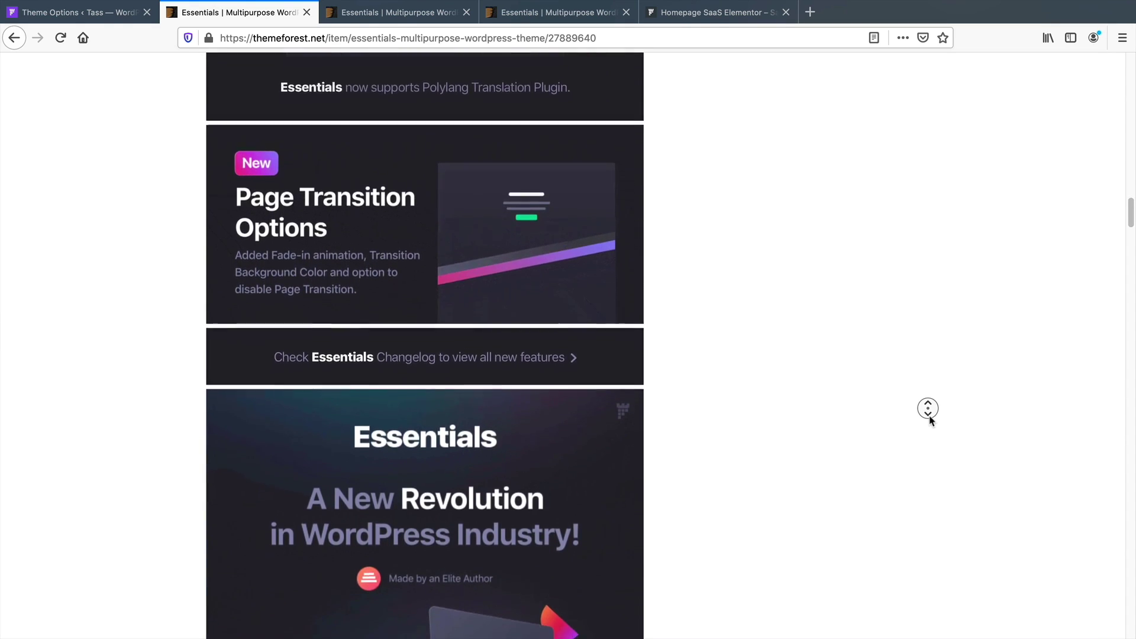
left_click(931, 419)
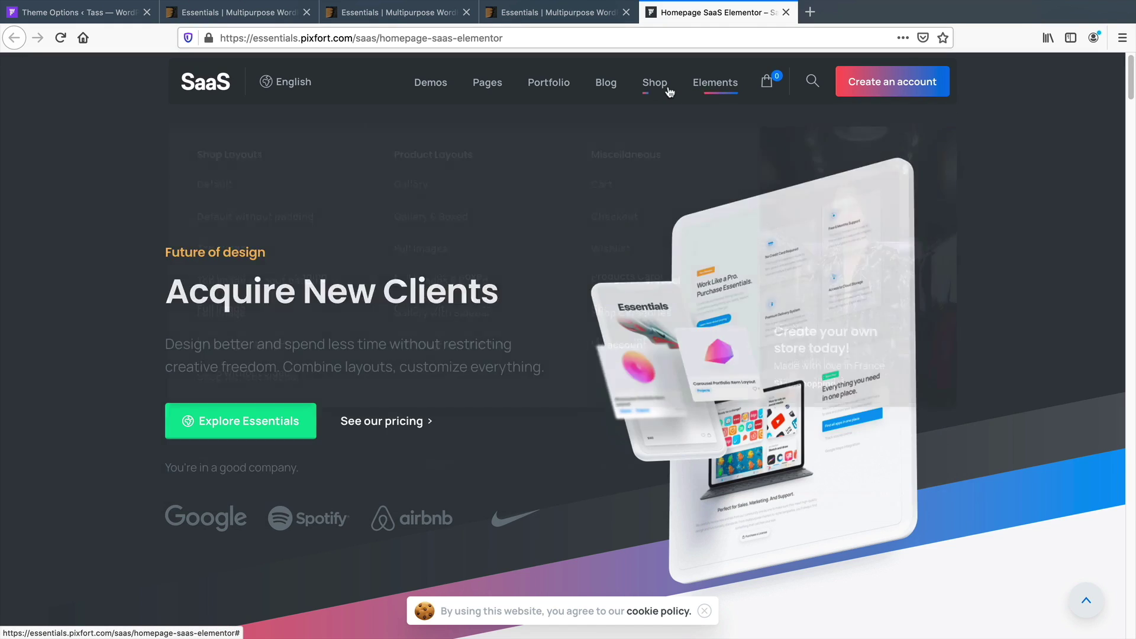
- Look over the SaaS demo's Shop and Elements mega menus
mouse_move(660, 89)
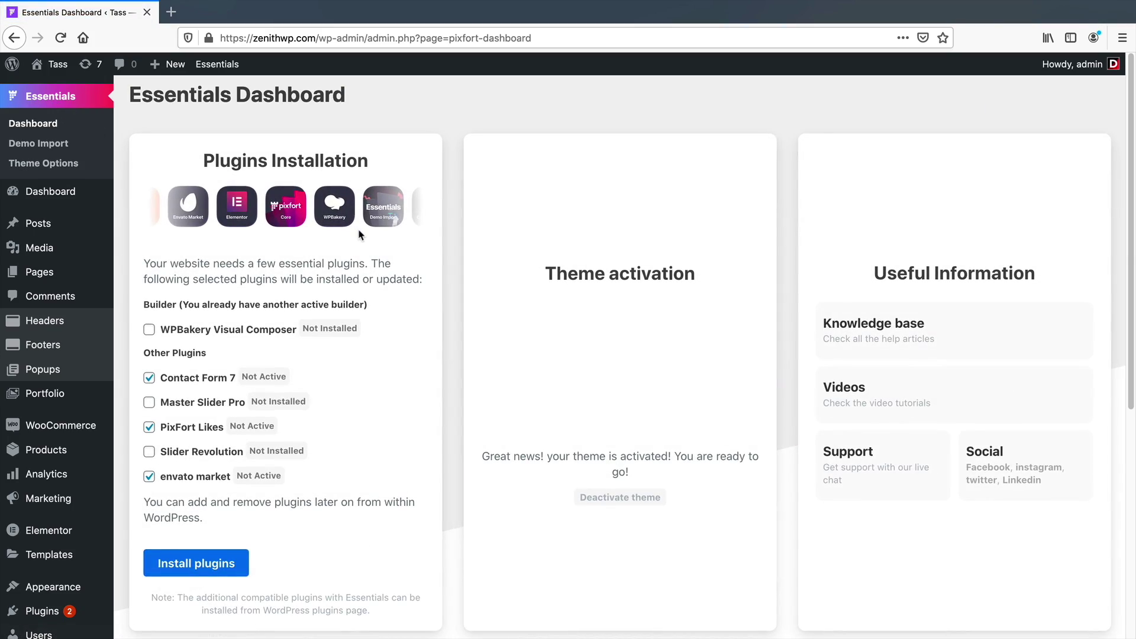
- Scroll the Essentials Dashboard past the plugin and activation panels to the Server status checks
middle_click(449, 259)
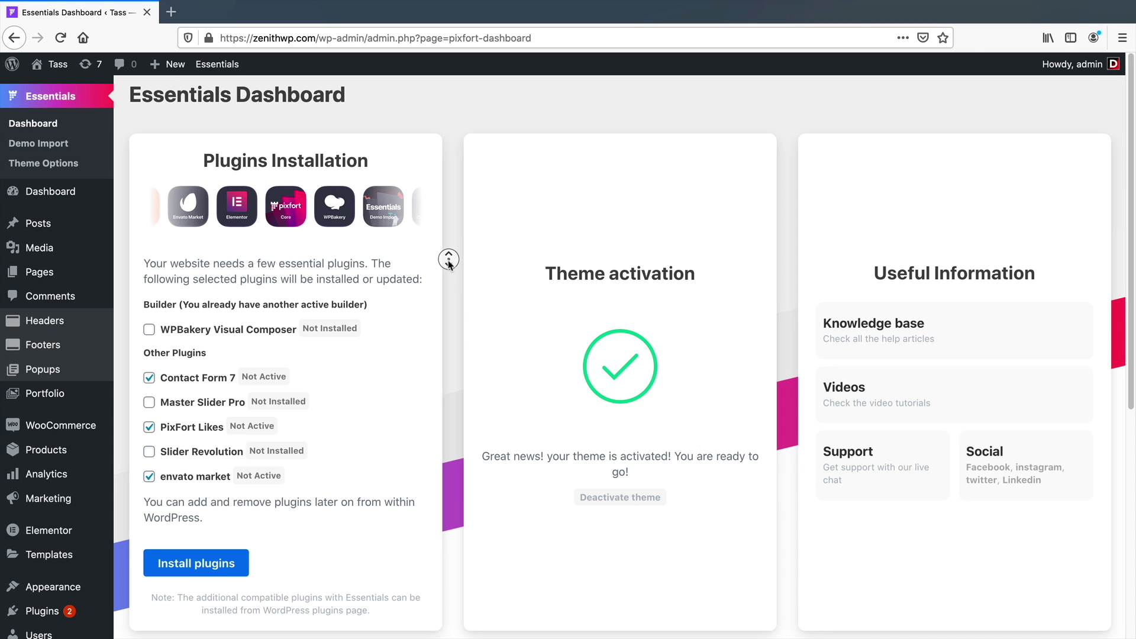
left_click(446, 270)
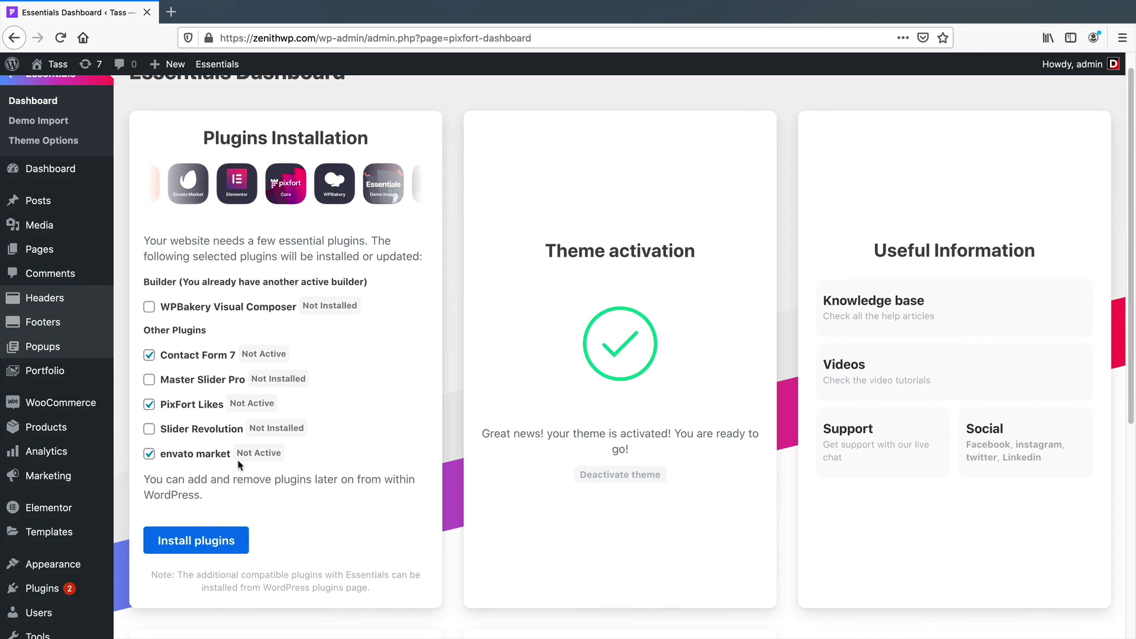
scroll(445, 399, "down", 5)
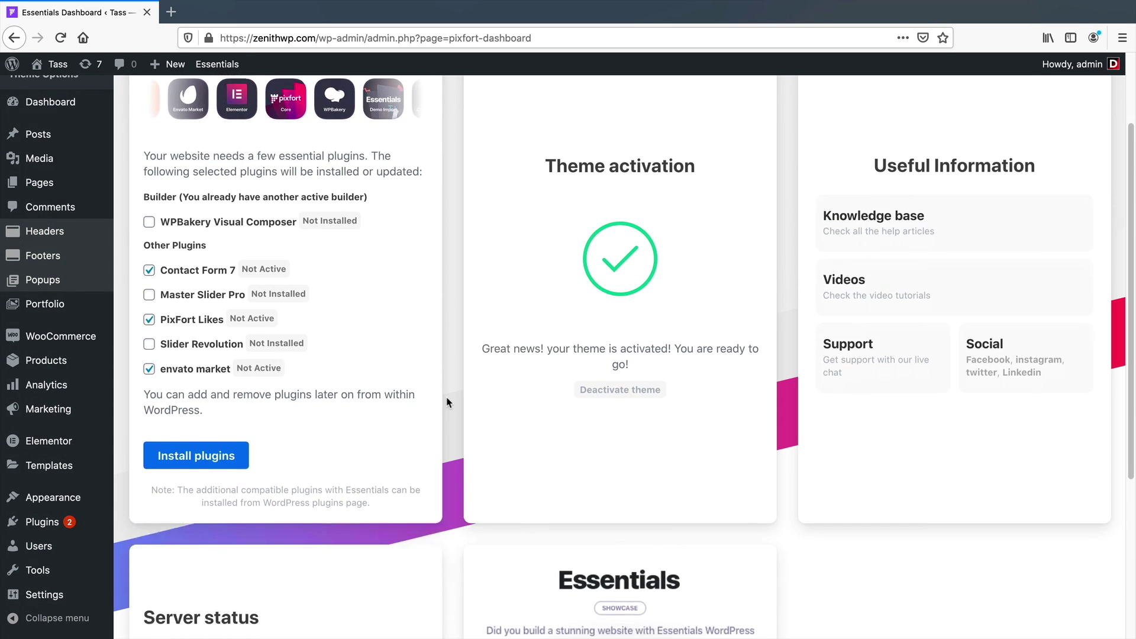
middle_click(451, 422)
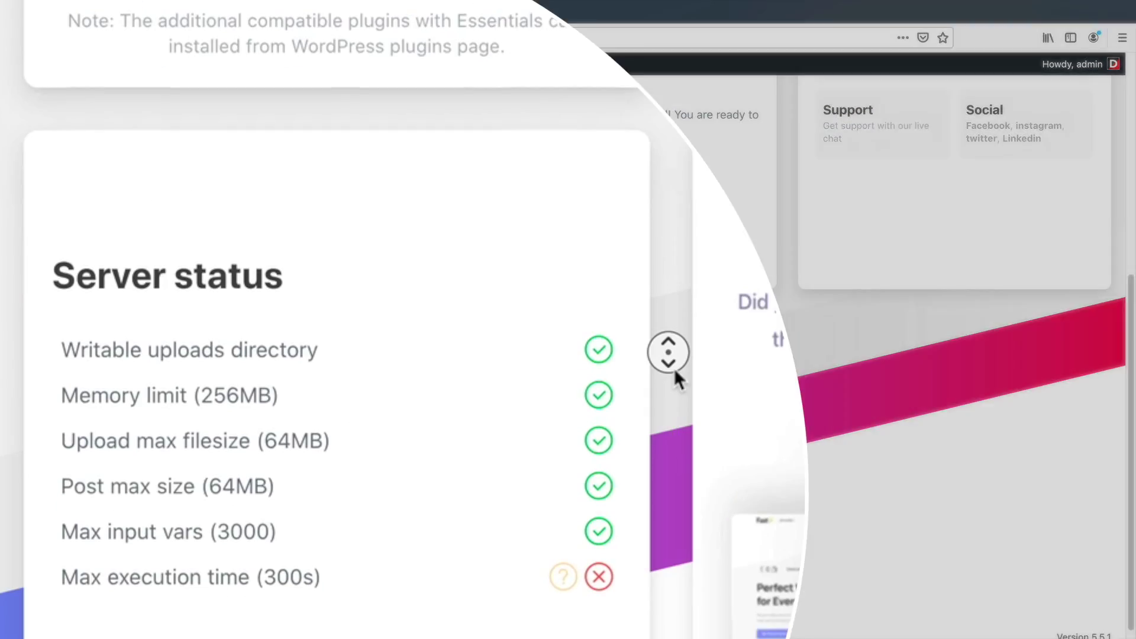
left_click(454, 437)
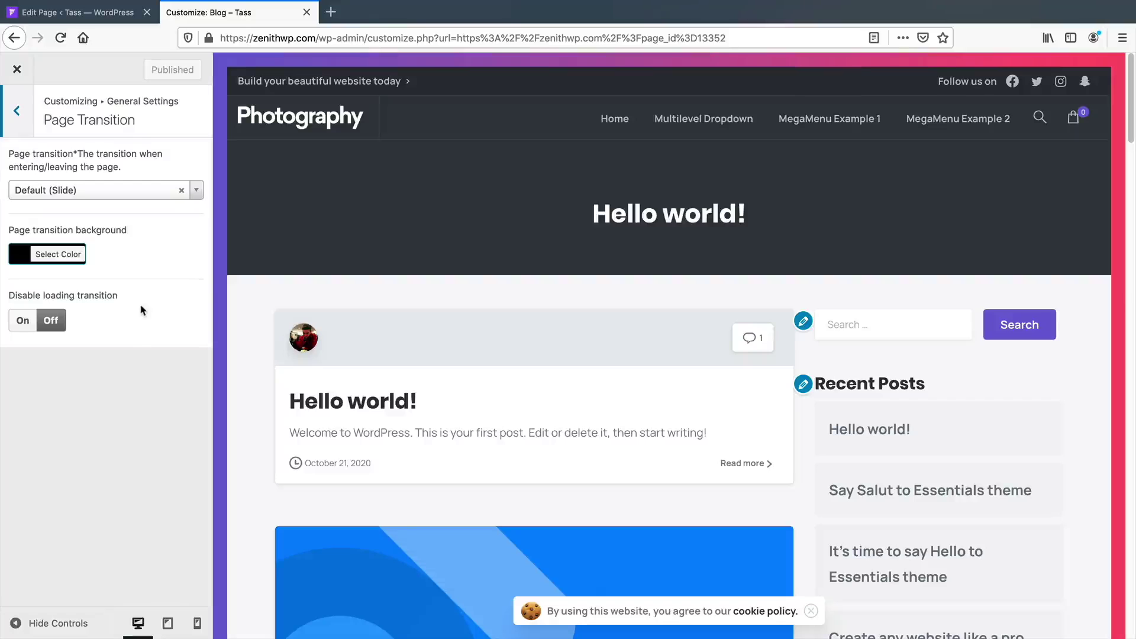
- Change the Page transition from Default (Slide) to Fade
left_click(101, 190)
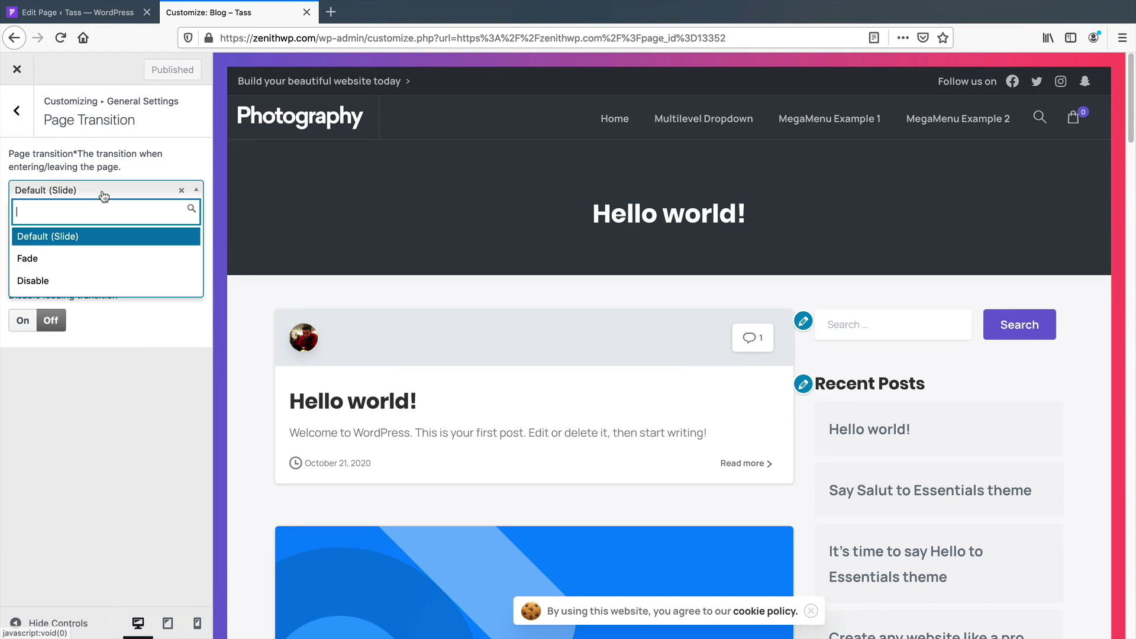
left_click(89, 261)
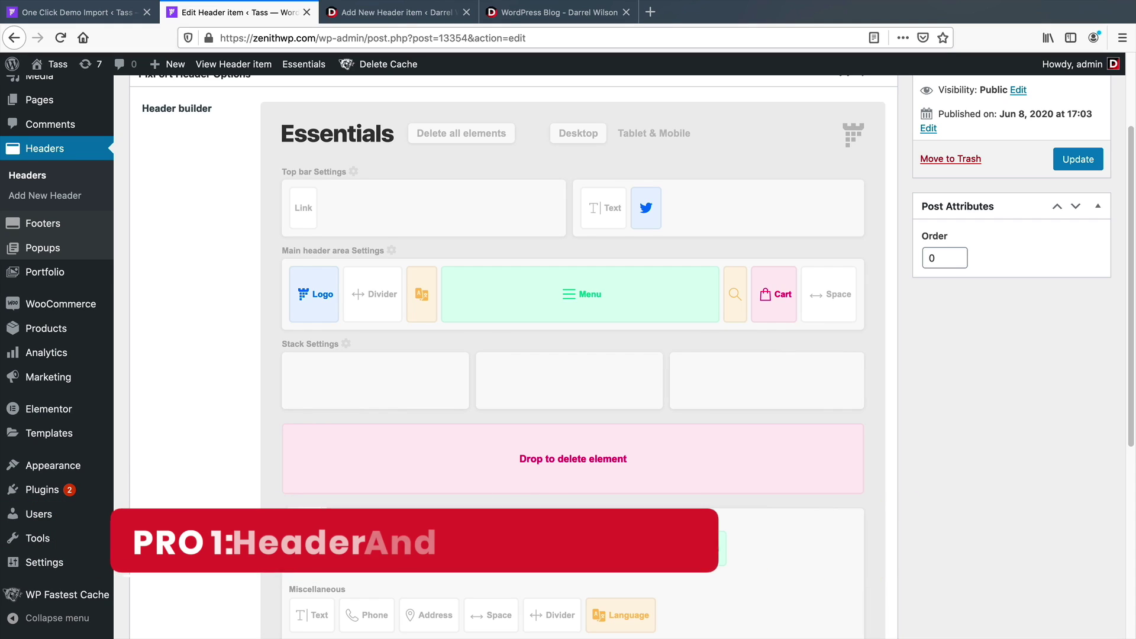
- Place Logo in the top bar's left column and Link in the right column, adjusting its alignment
left_click_drag(317, 293, 508, 224)
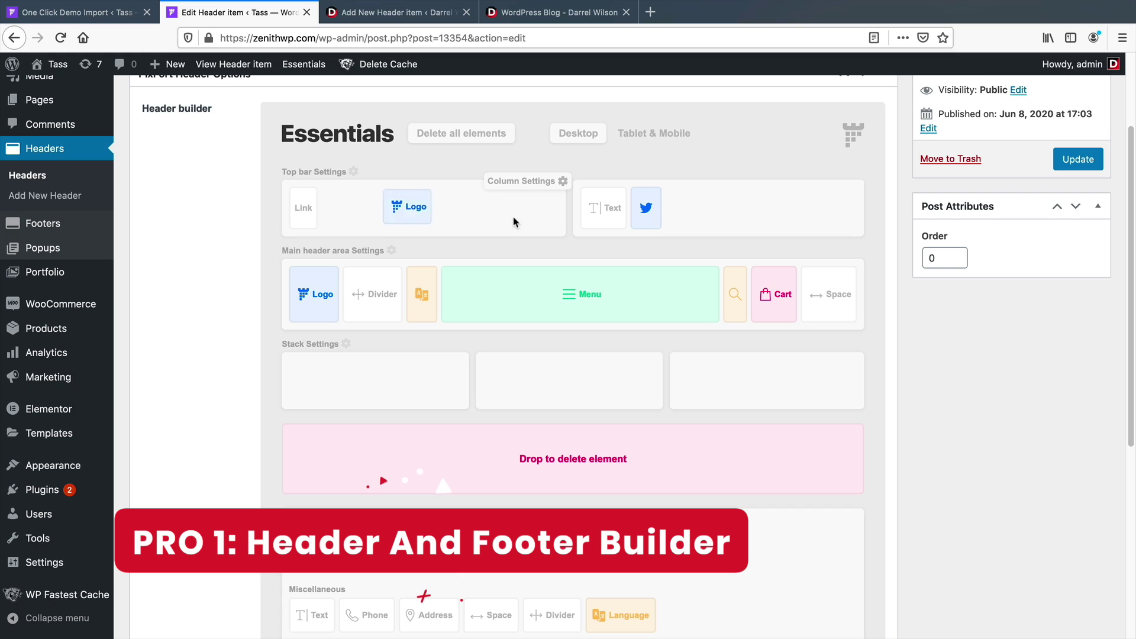
left_click_drag(304, 216, 702, 213)
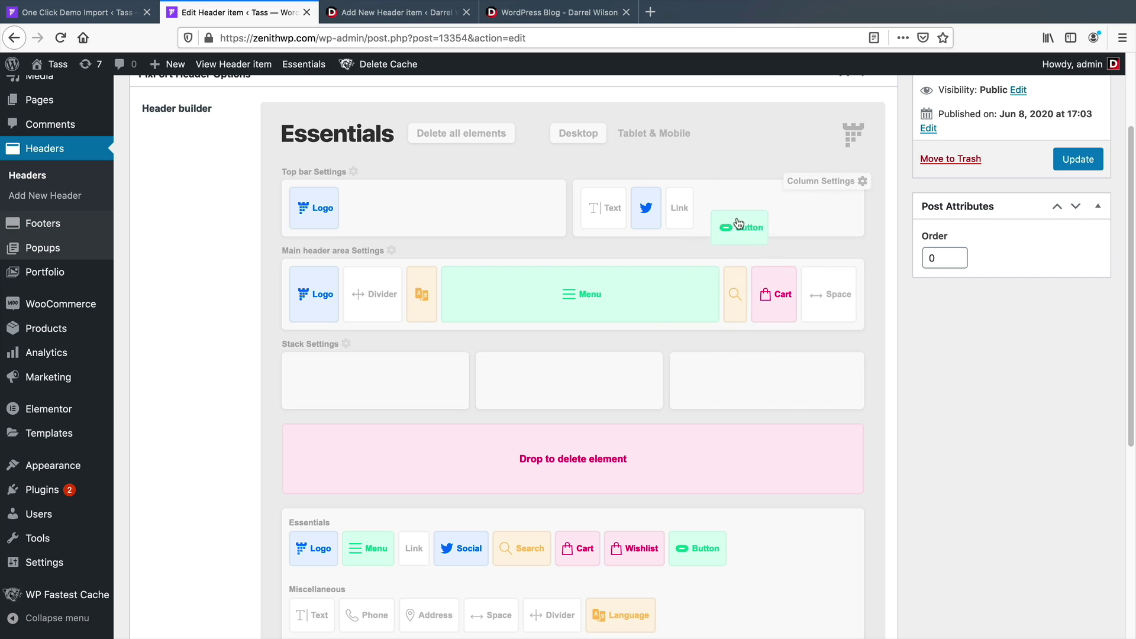
left_click(863, 184)
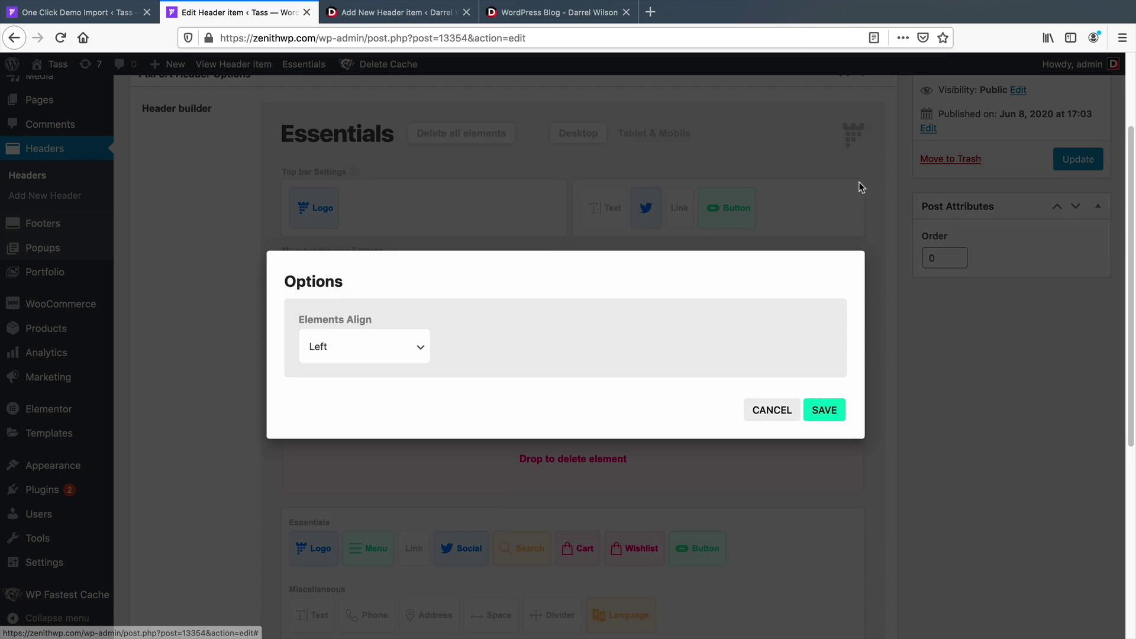
left_click(391, 344)
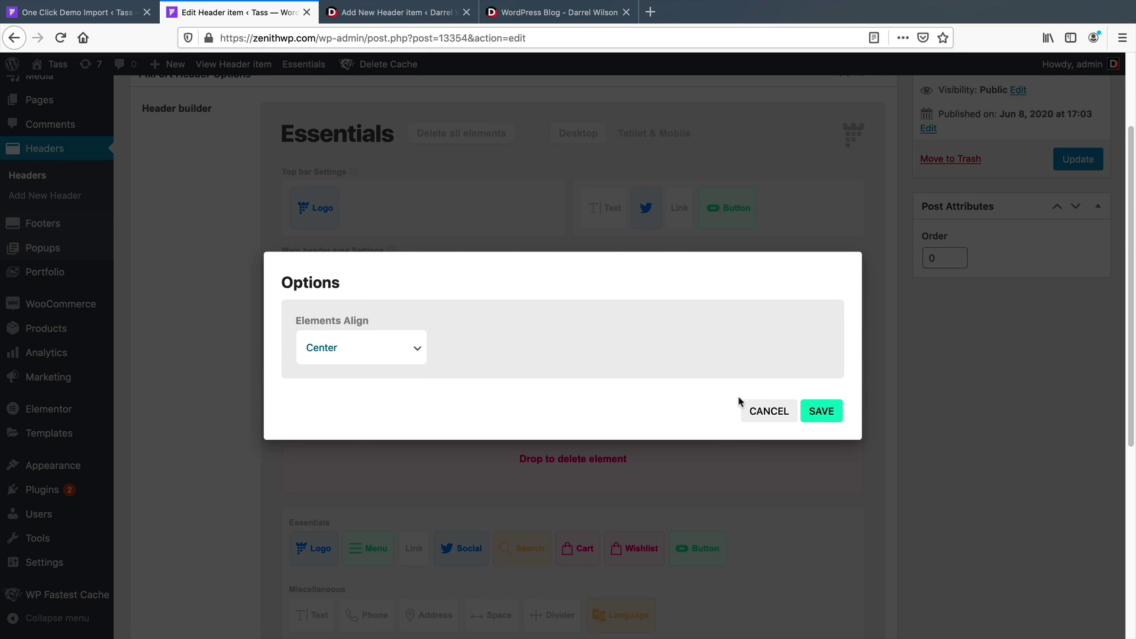
- Set Header Style to Transparent, keep the desktop sticky header at Yes, and make it sticky on mobile
middle_click(1104, 466)
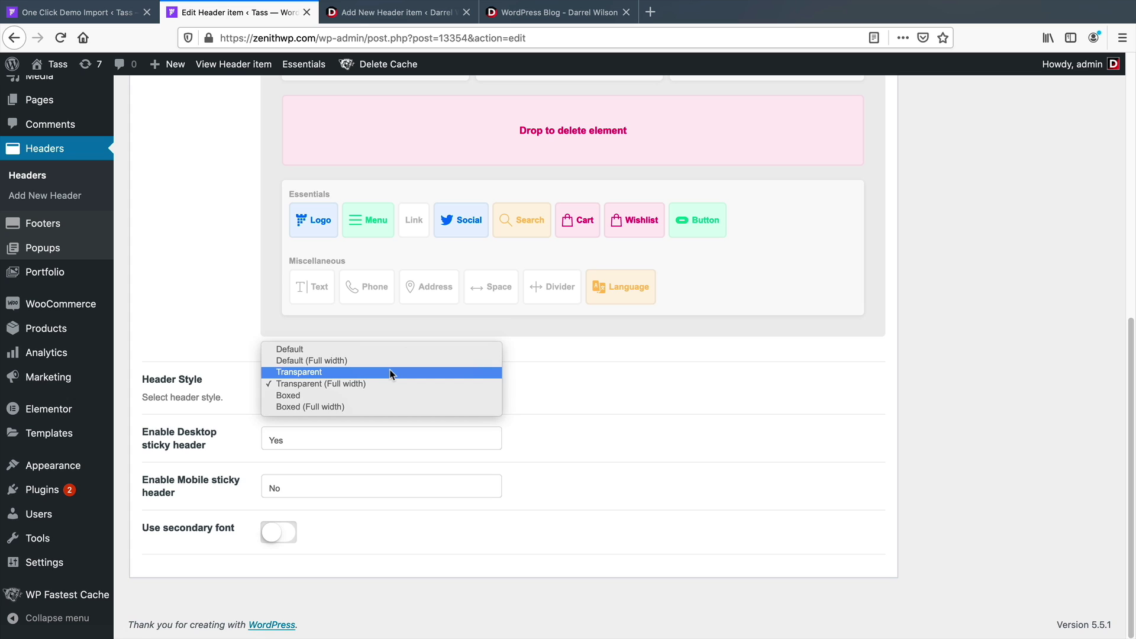
left_click(390, 372)
left_click(325, 436)
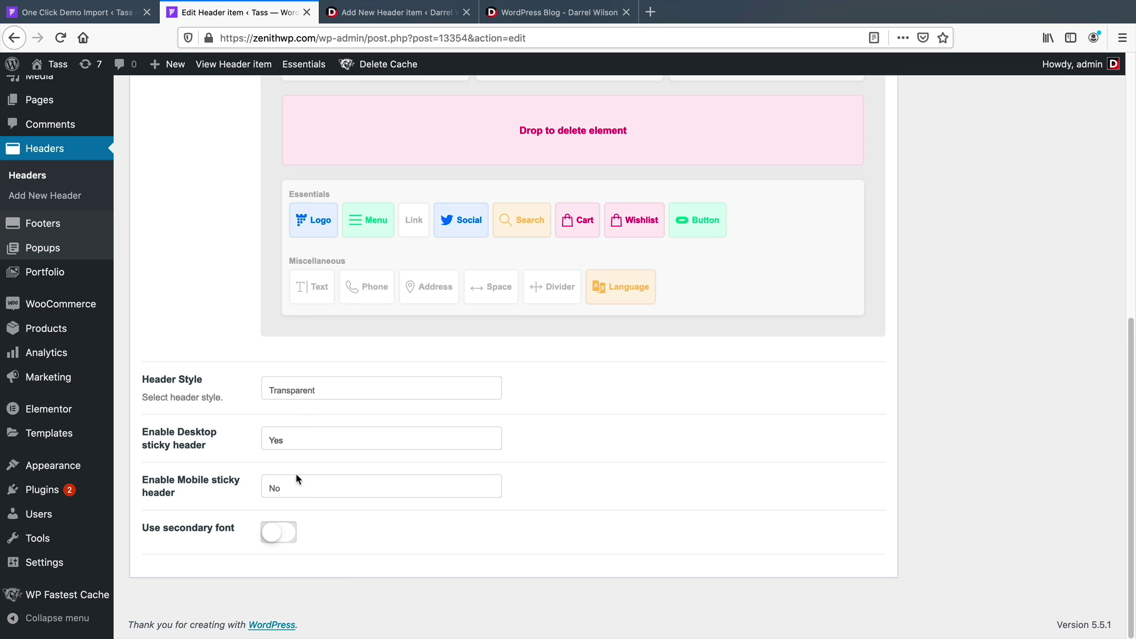
left_click(296, 488)
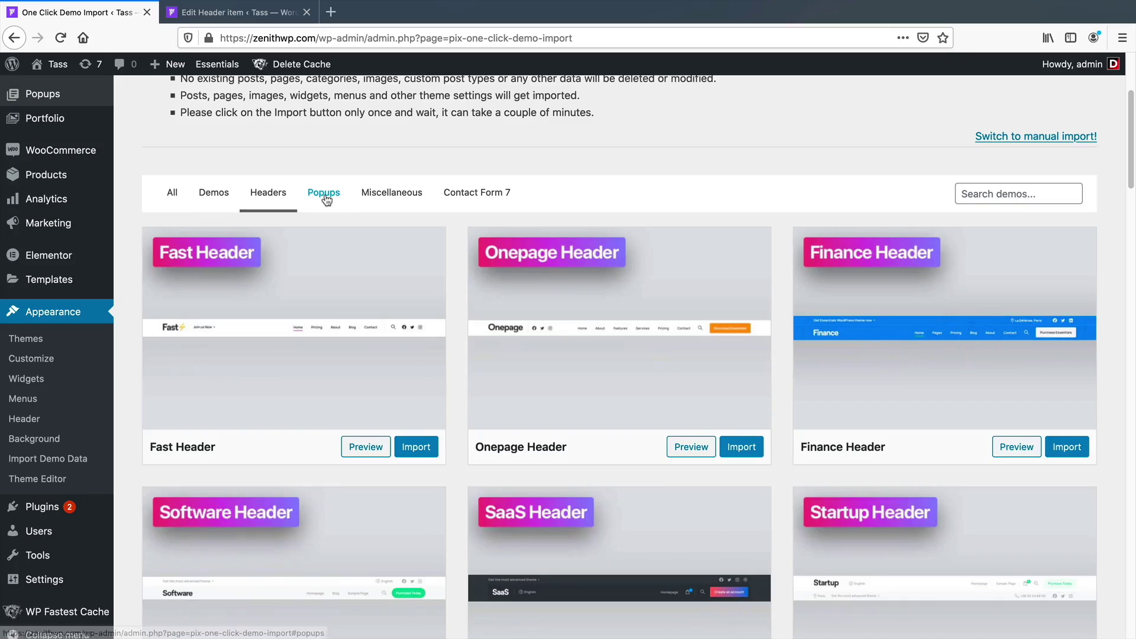
- Filter the demo import gallery to Popups, then to Miscellaneous demos
left_click(327, 198)
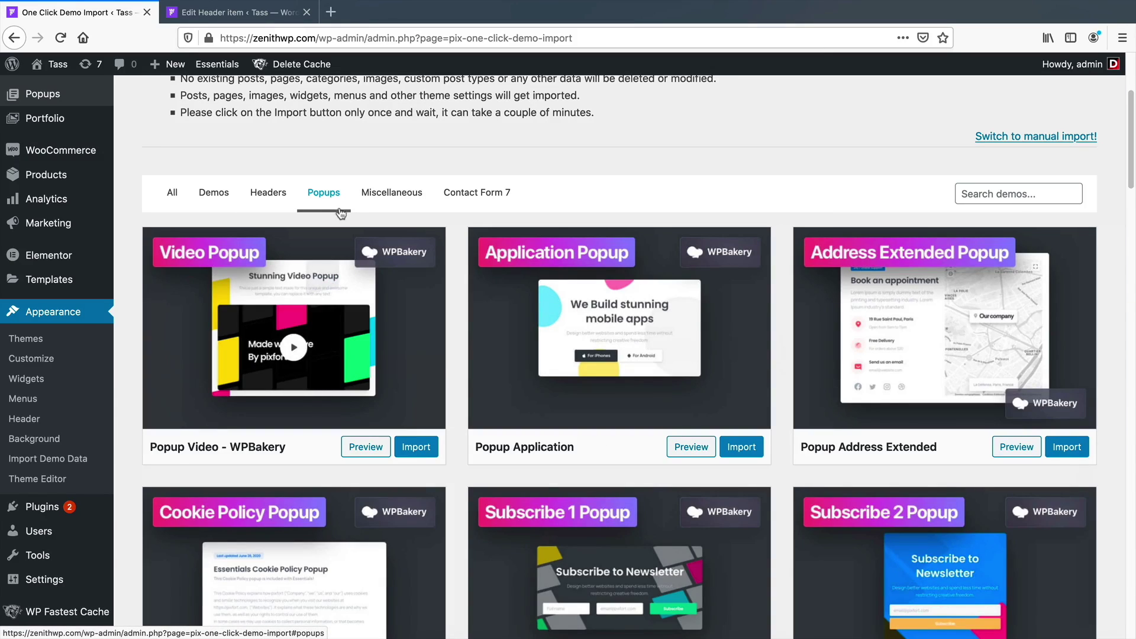
left_click(401, 197)
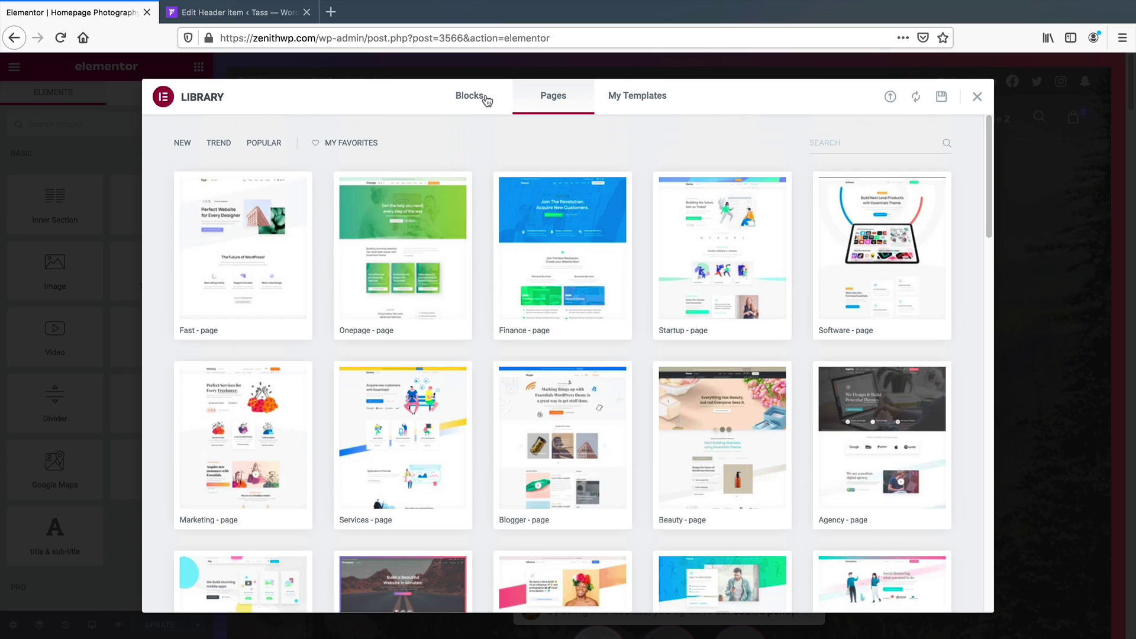
- Browse the Elementor Library's Blocks tab, scrolling through the Essentials block templates
left_click(476, 96)
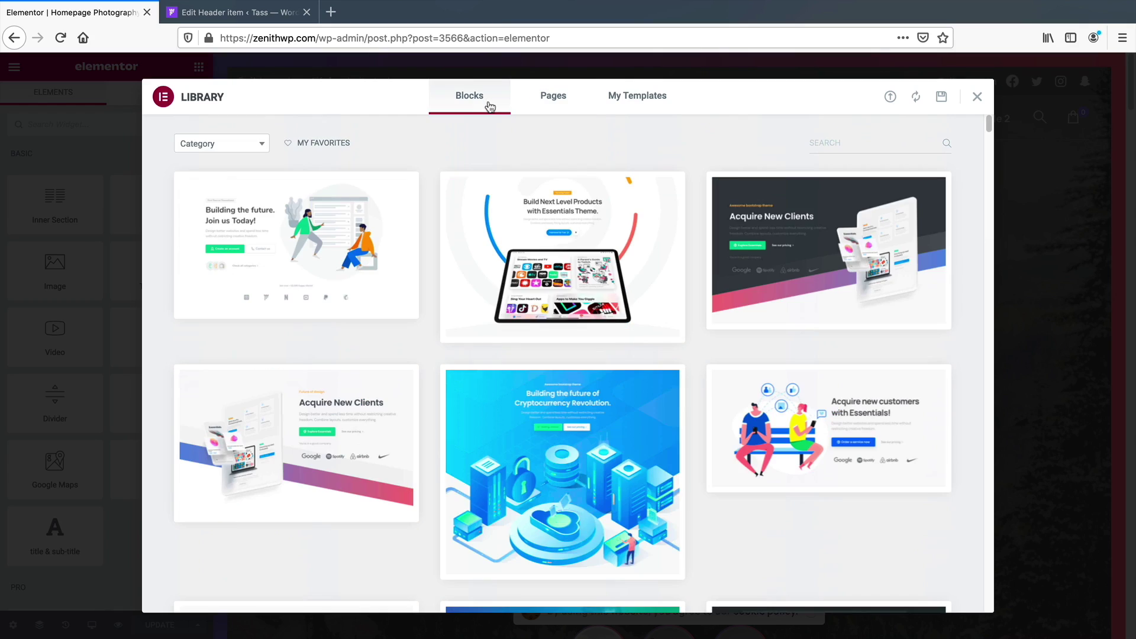
scroll(989, 133, "down", 10)
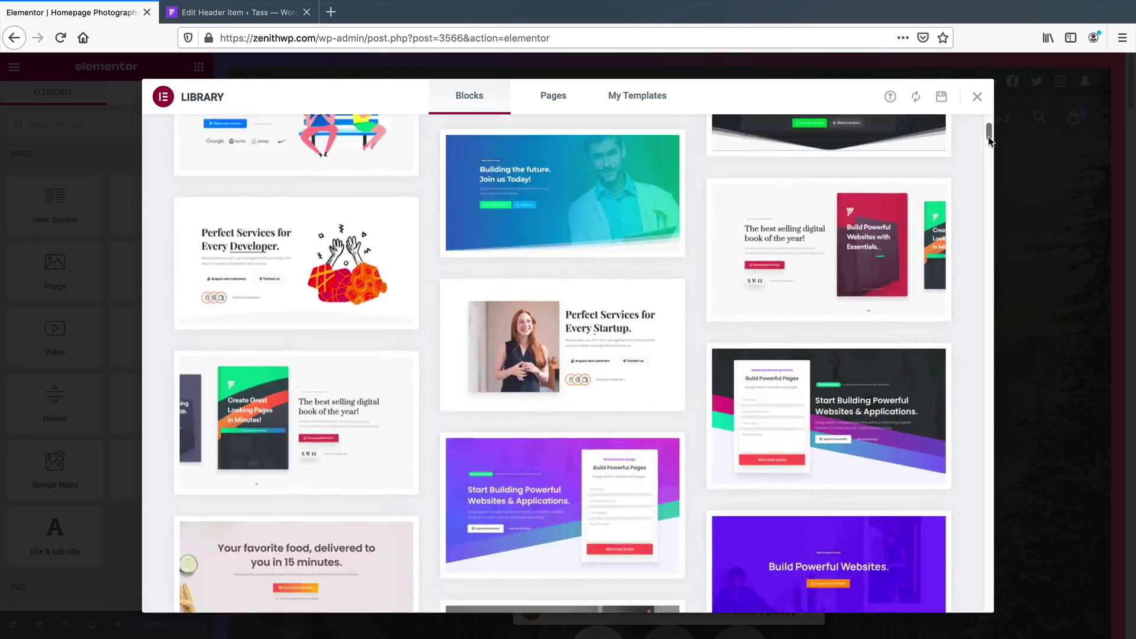
scroll(990, 154, "down", 15)
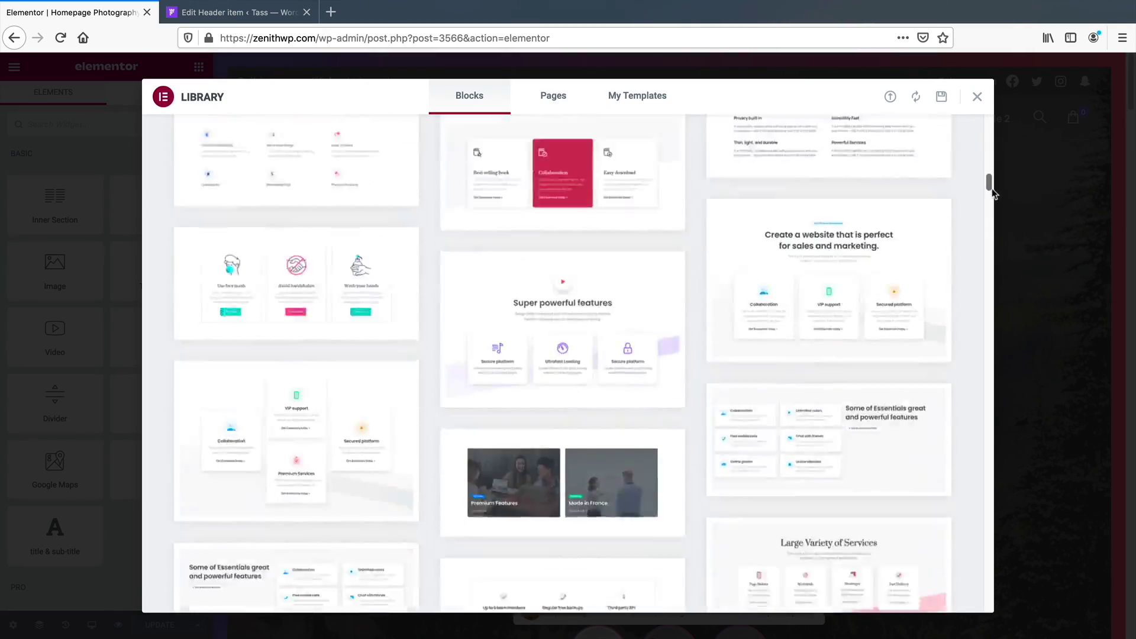
left_click_drag(993, 192, 988, 464)
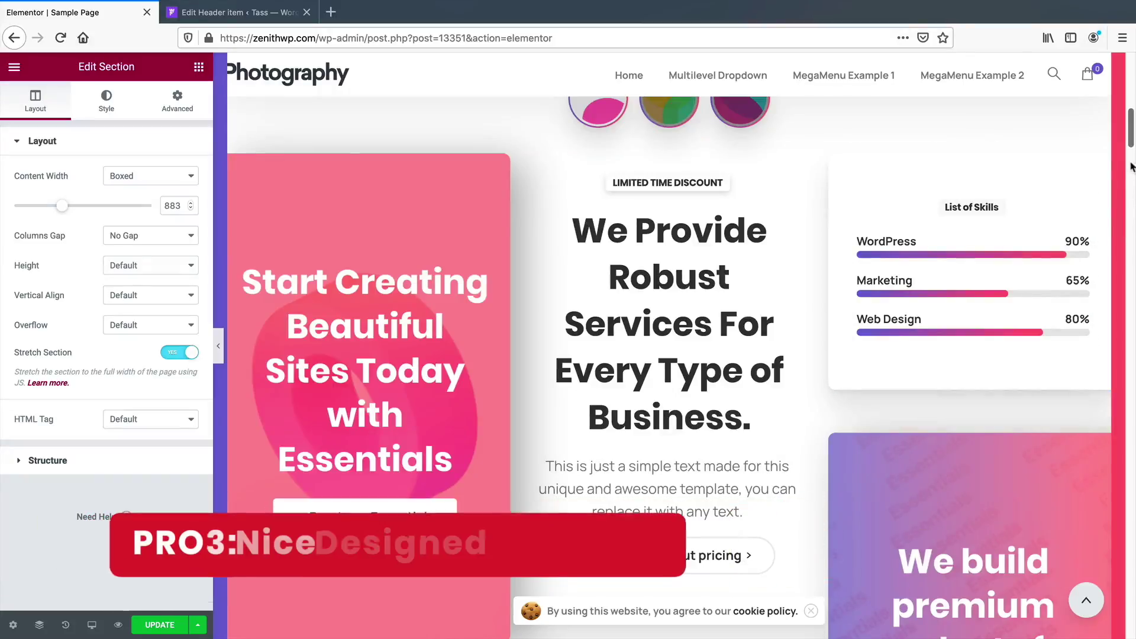
- Scroll down the Sample Page preview to the tablet-mockup section's layout settings
scroll(1131, 168, "down", 2)
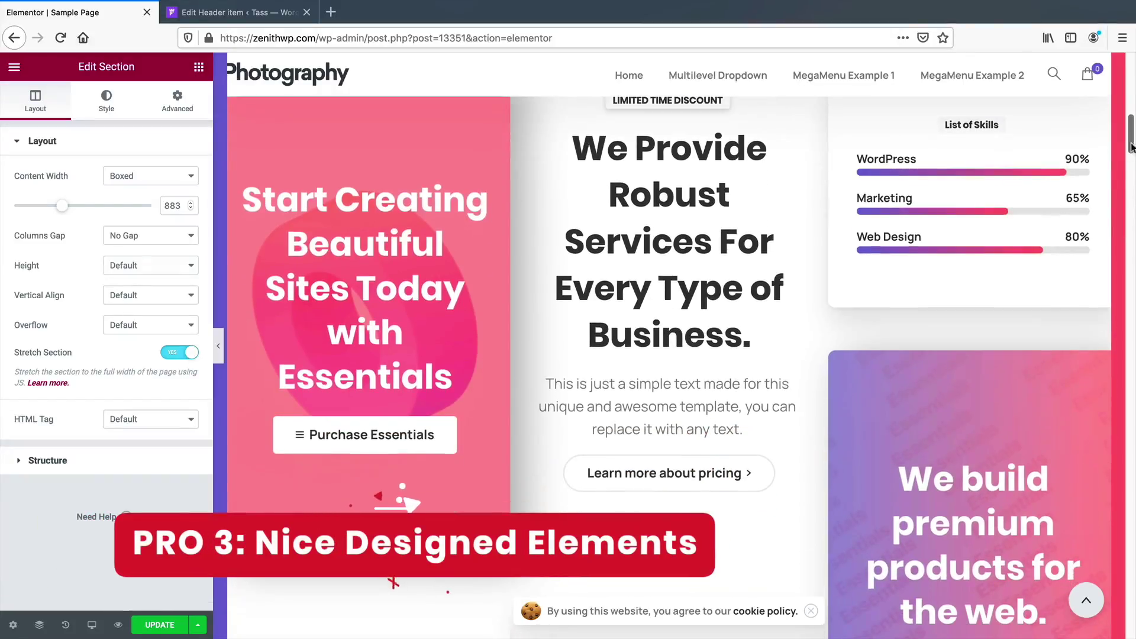
scroll(1004, 280, "down", 8)
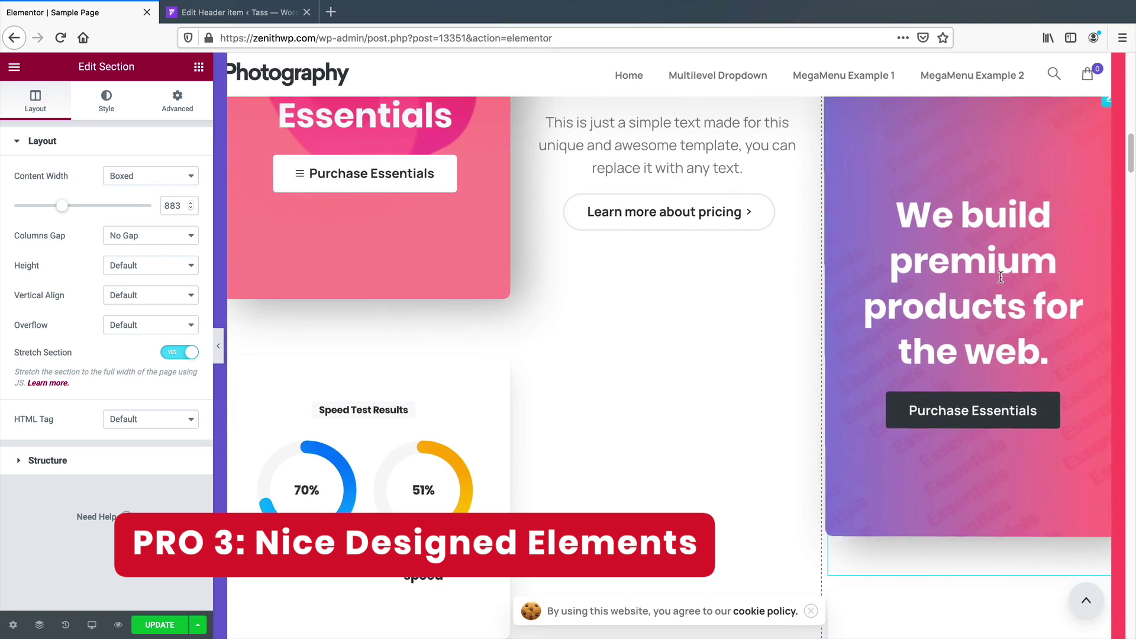
scroll(940, 313, "down", 7)
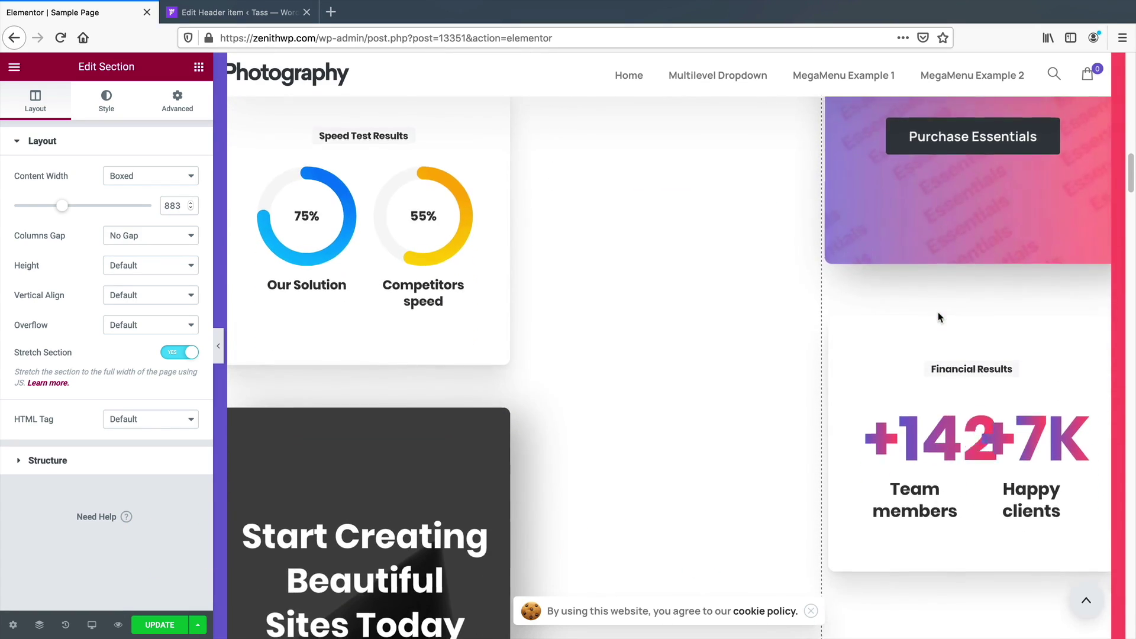
scroll(939, 312, "down", 6)
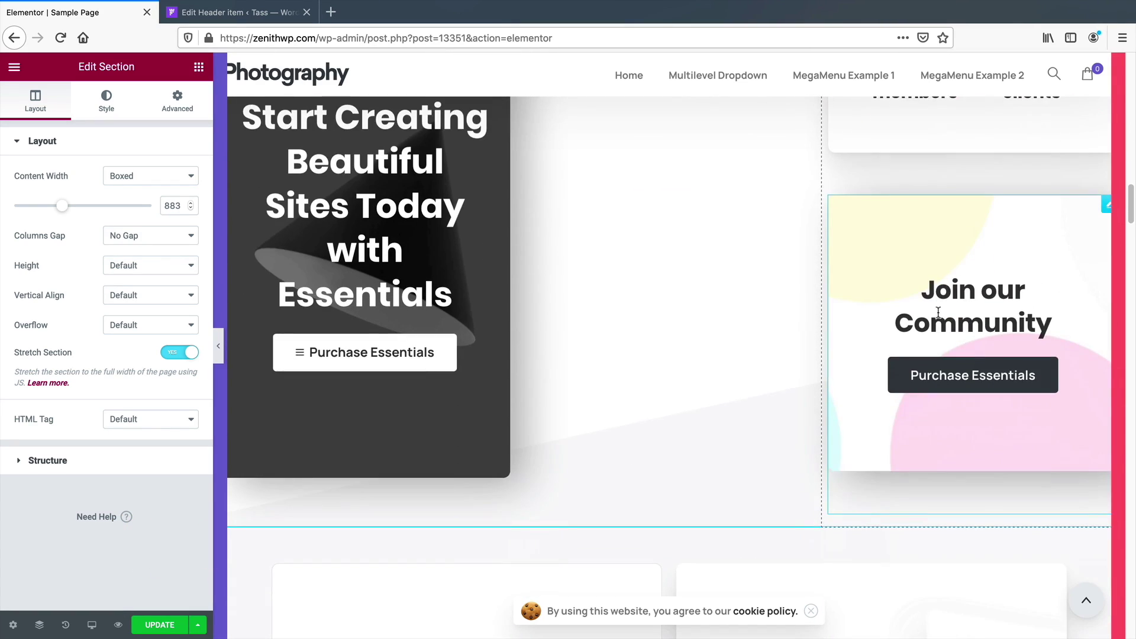
scroll(1092, 239, "down", 4)
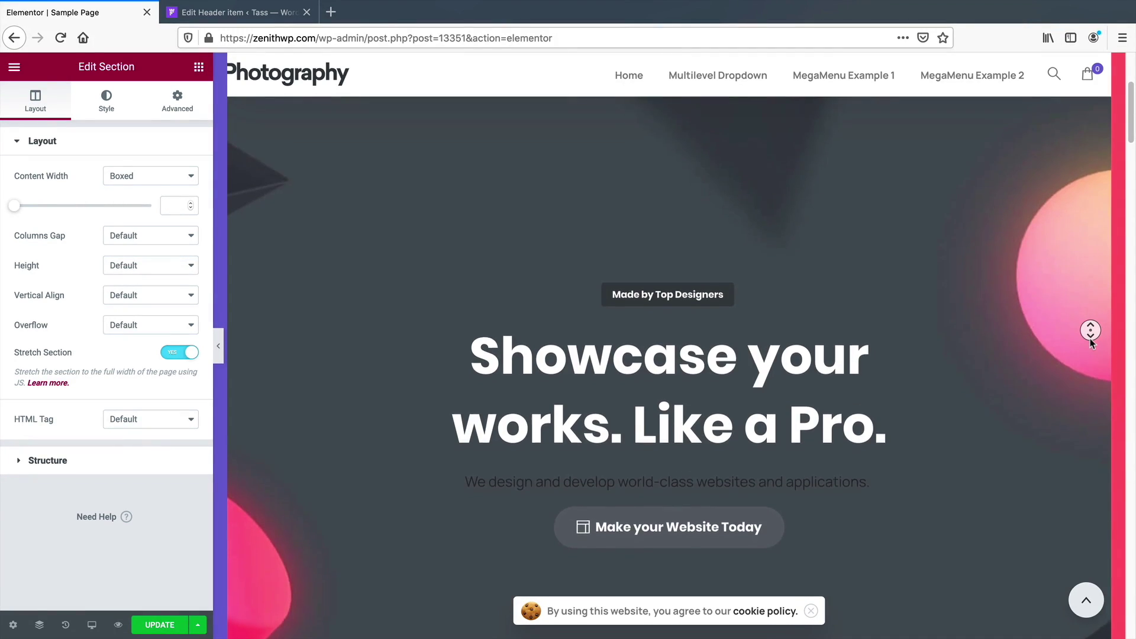
scroll(1092, 347, "down", 3)
scroll(1092, 348, "down", 3)
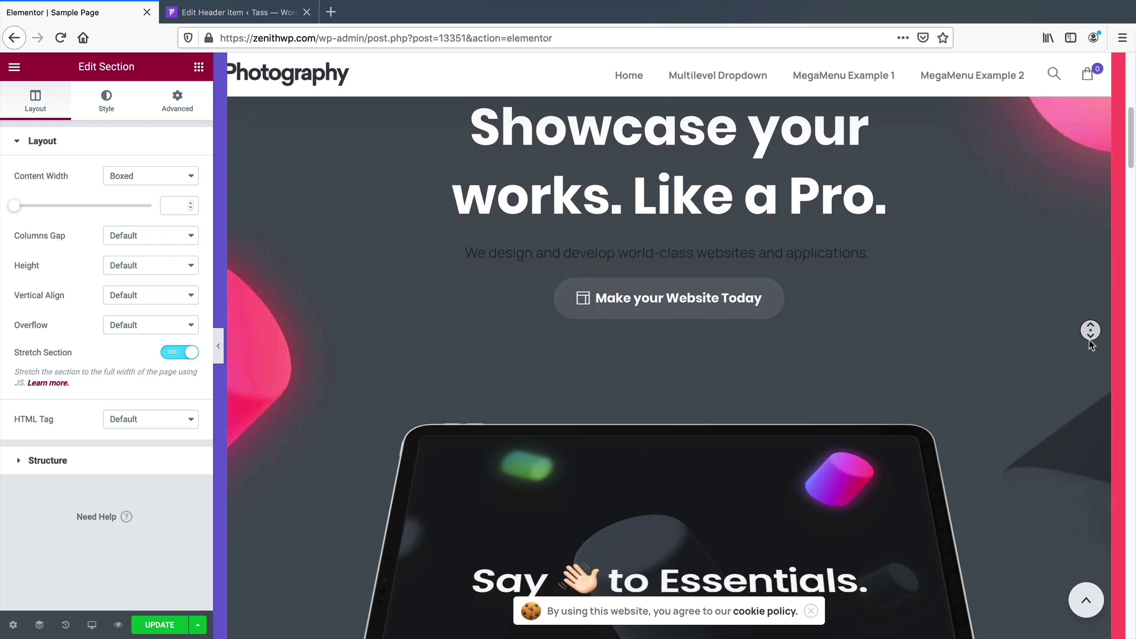
scroll(1092, 344, "down", 3)
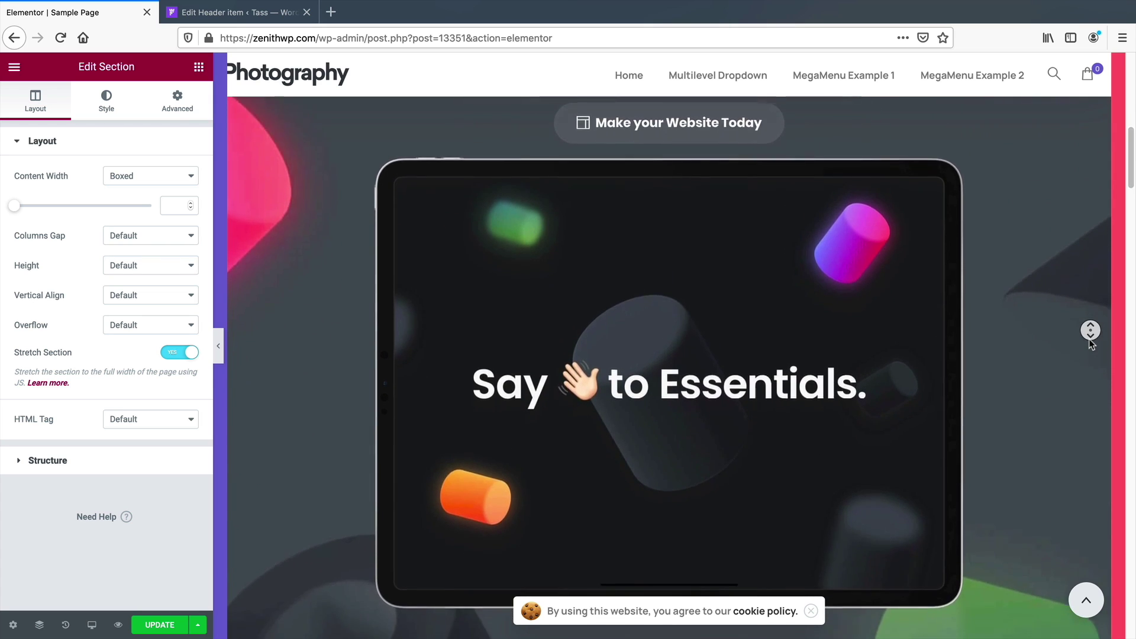
scroll(1091, 343, "down", 3)
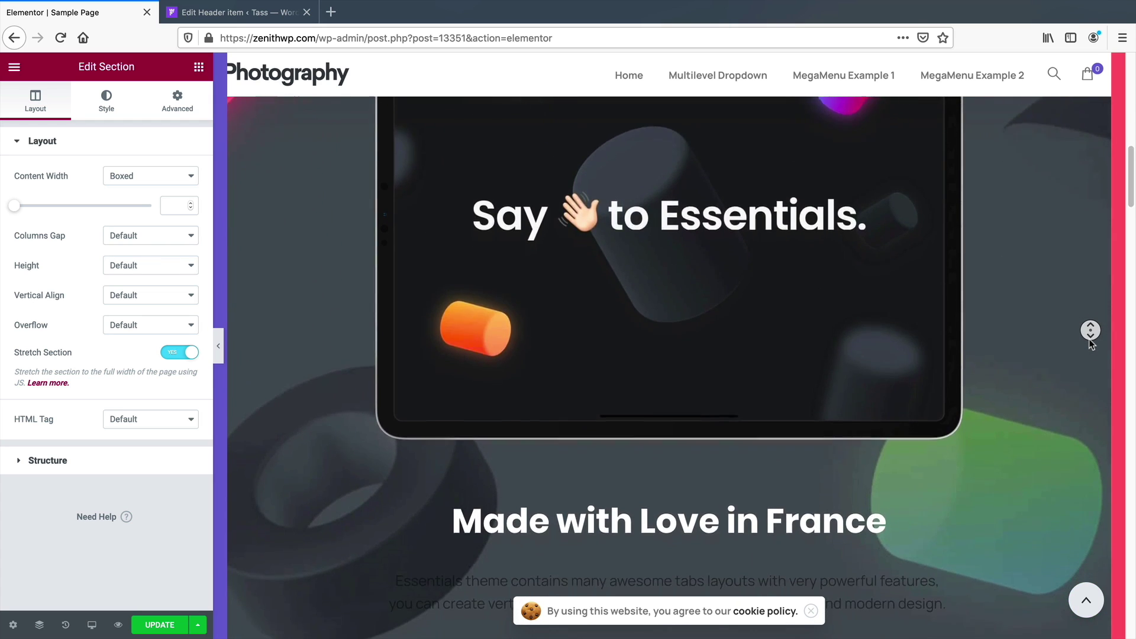
- In PixFort Options, check top padding (No), intro area (Theme default) and slide navigation, leaving them unchanged
middle_click(1091, 343)
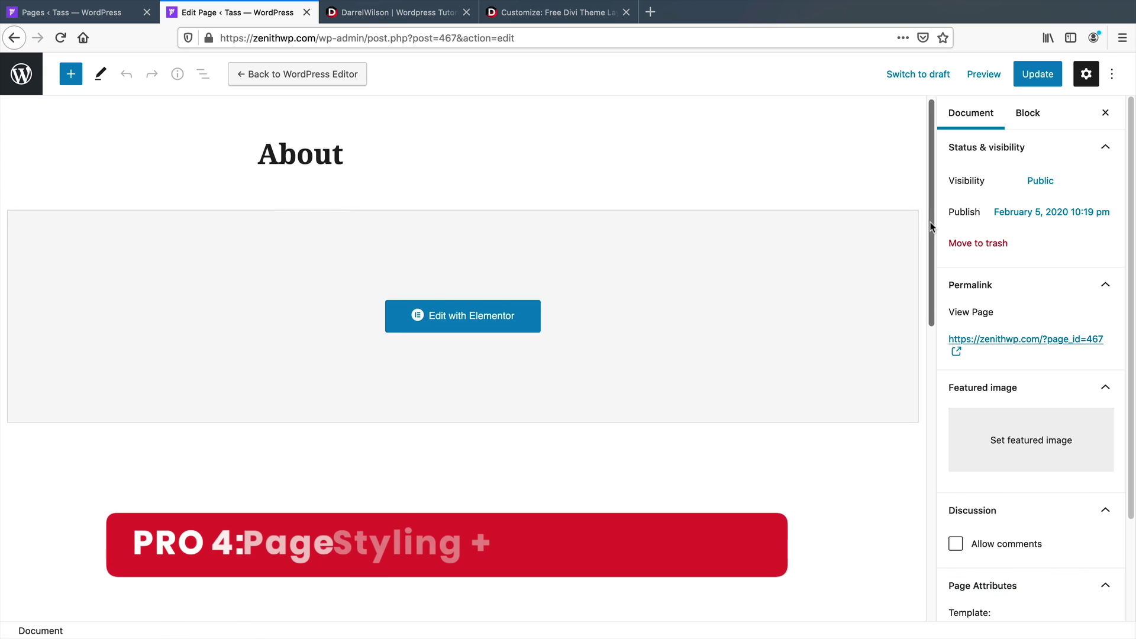
scroll(931, 325, "down", 3)
left_click_drag(931, 324, 929, 502)
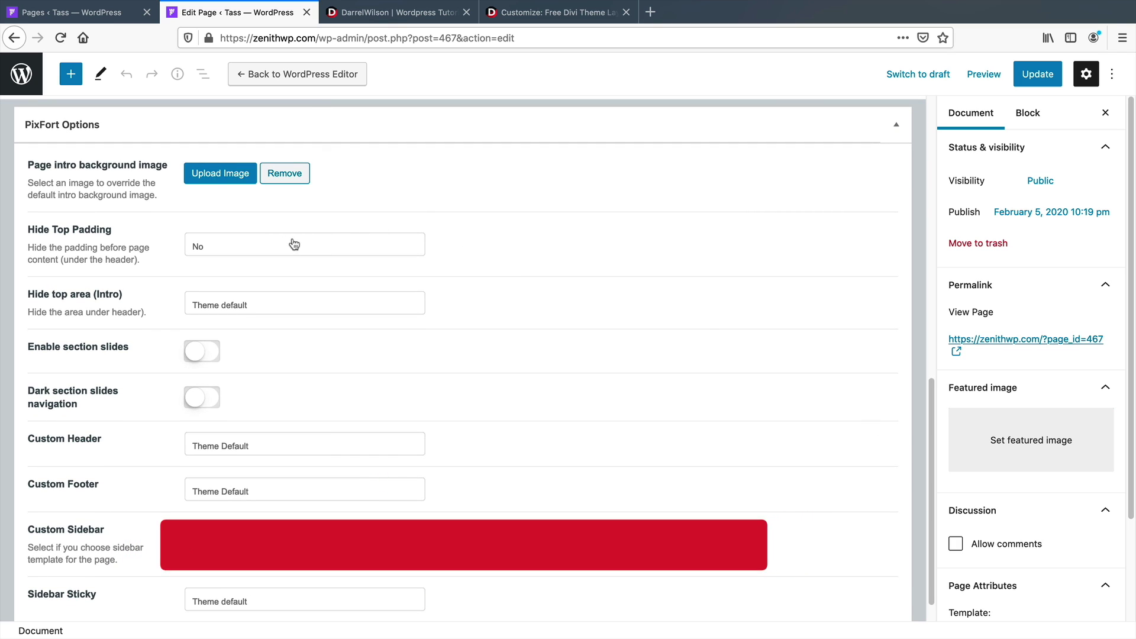
left_click(296, 242)
left_click(302, 242)
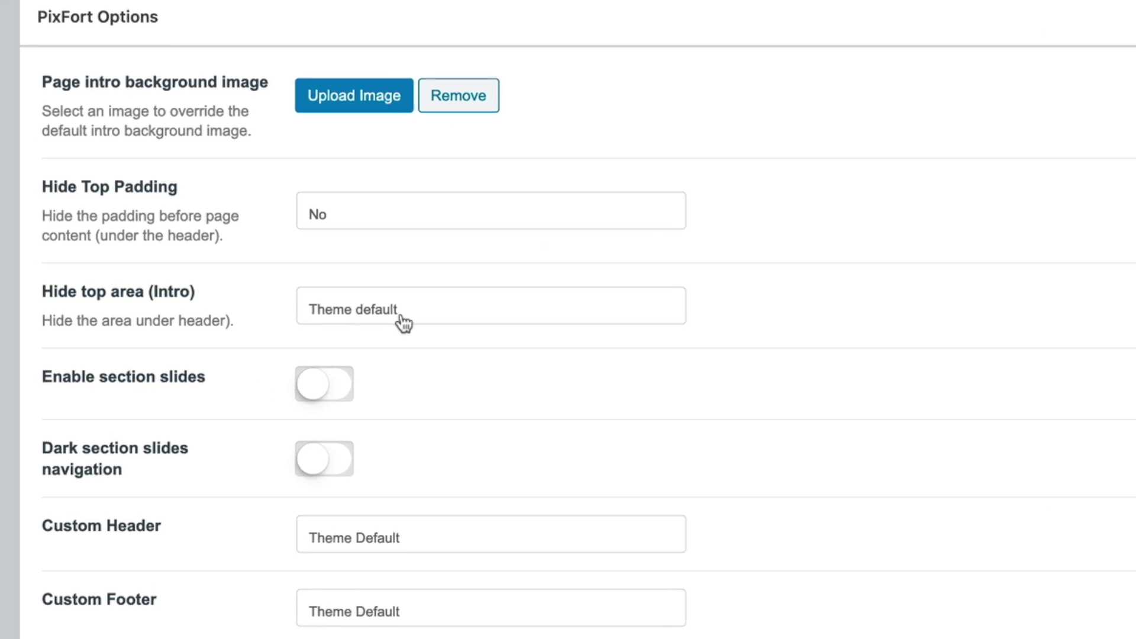
left_click(404, 324)
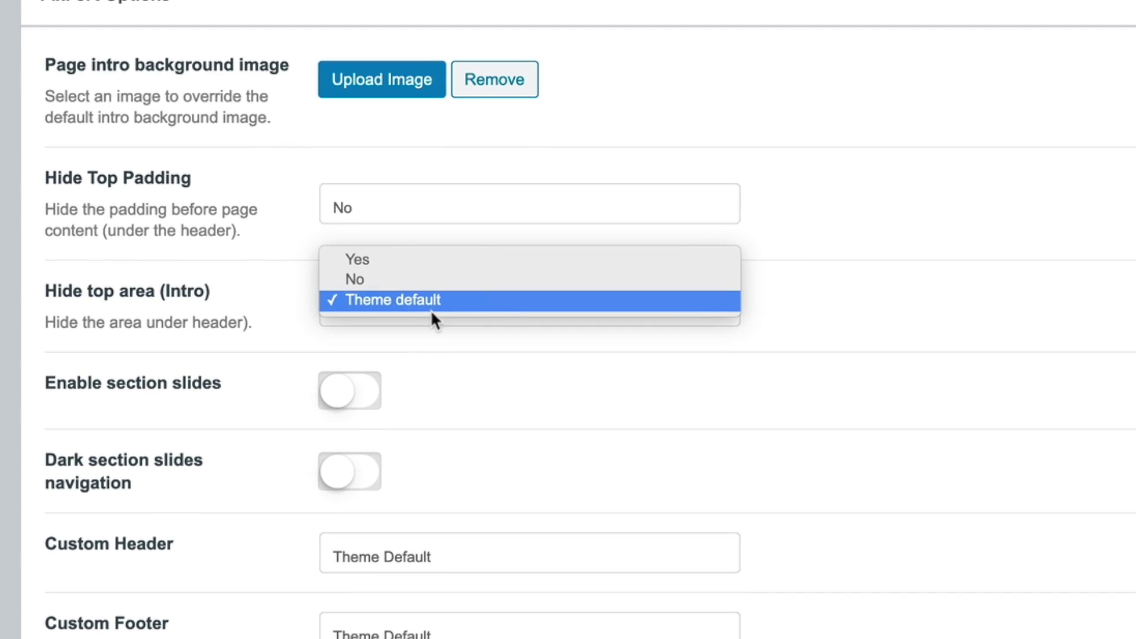
left_click(466, 313)
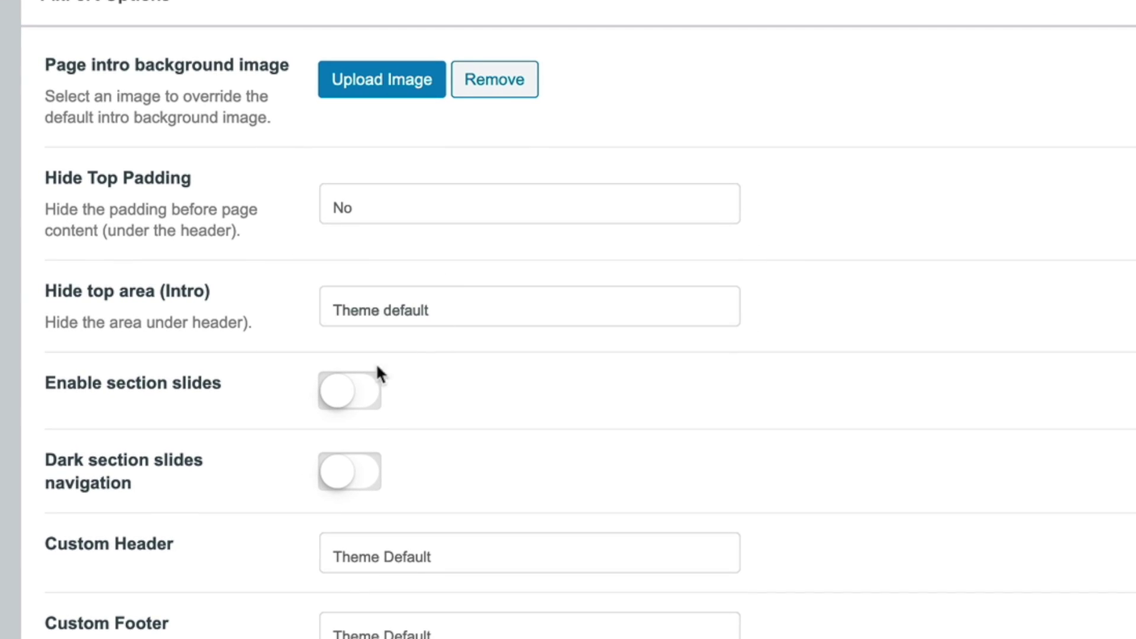
left_click(367, 391)
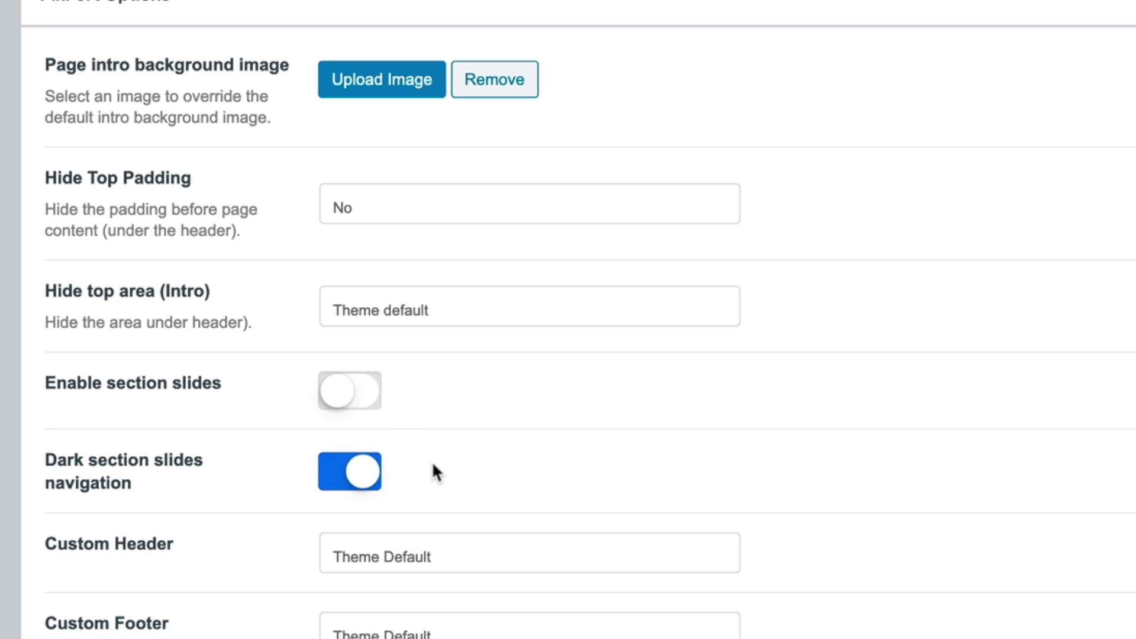
left_click(379, 472)
- Review the header and footer (Theme Default), sidebar (Main Sidebar) and sticky sidebar choices
left_click(456, 553)
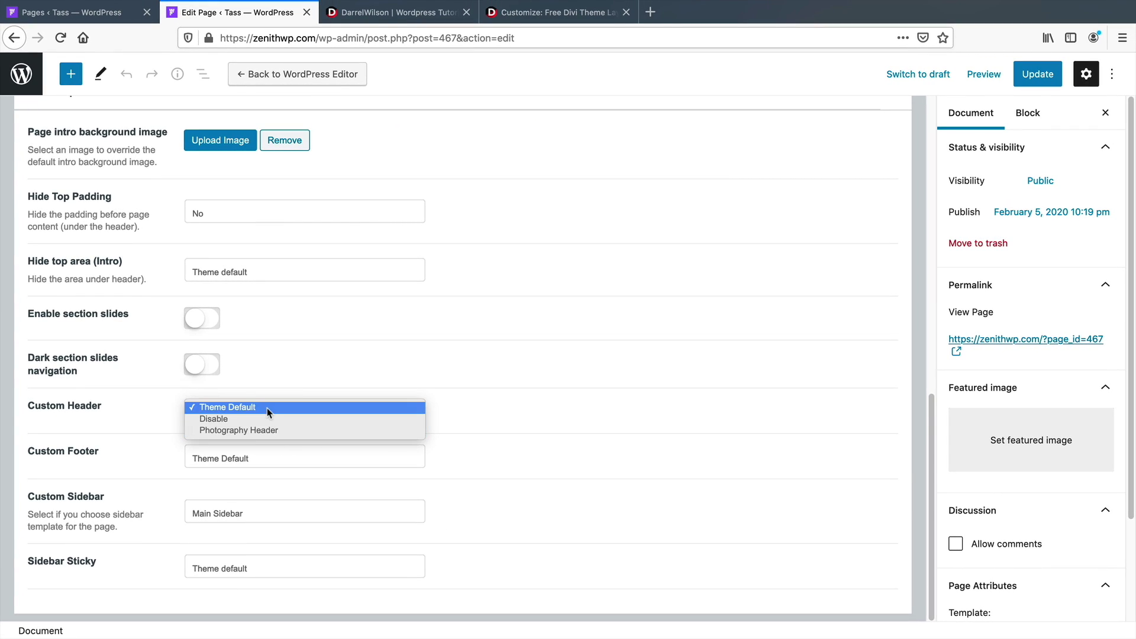
left_click(267, 408)
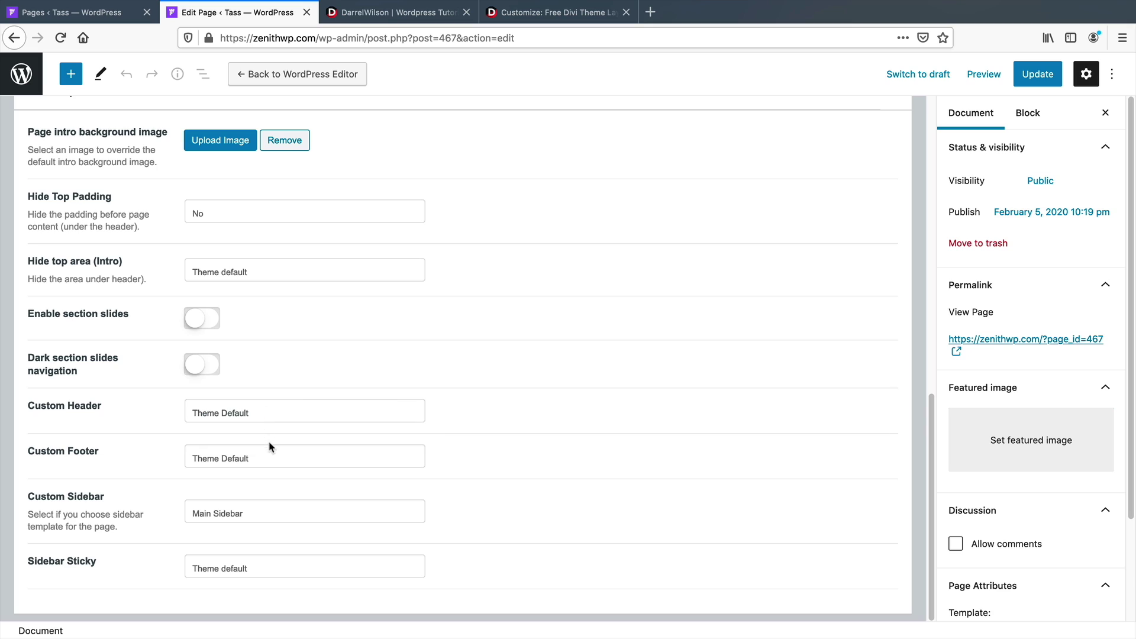
left_click(271, 454)
left_click(264, 453)
left_click(250, 509)
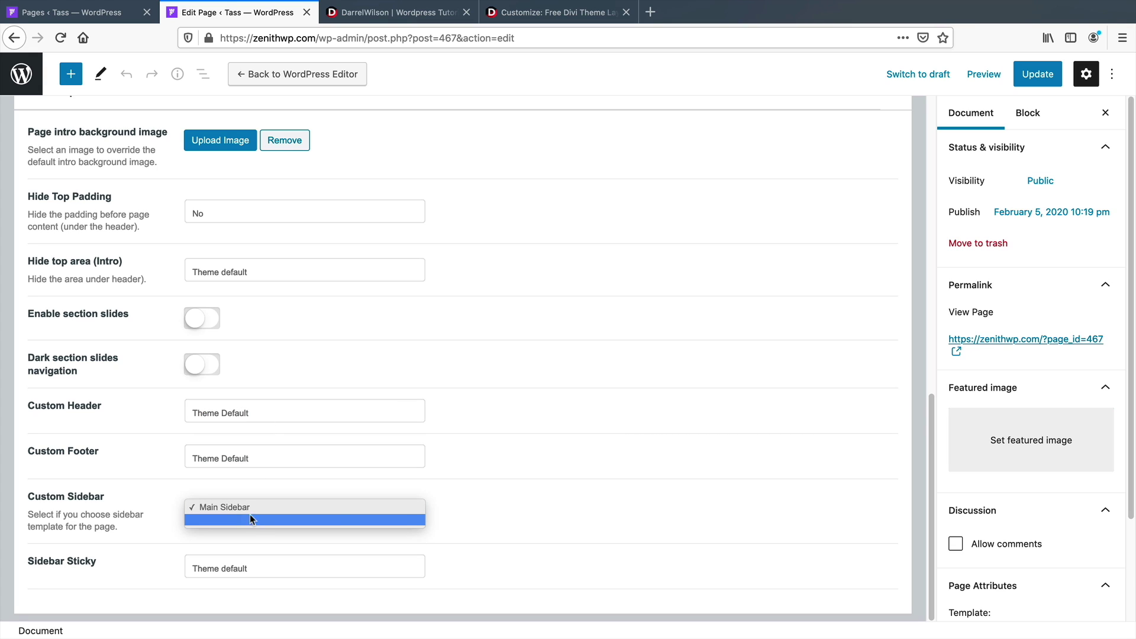
left_click(251, 509)
left_click(260, 567)
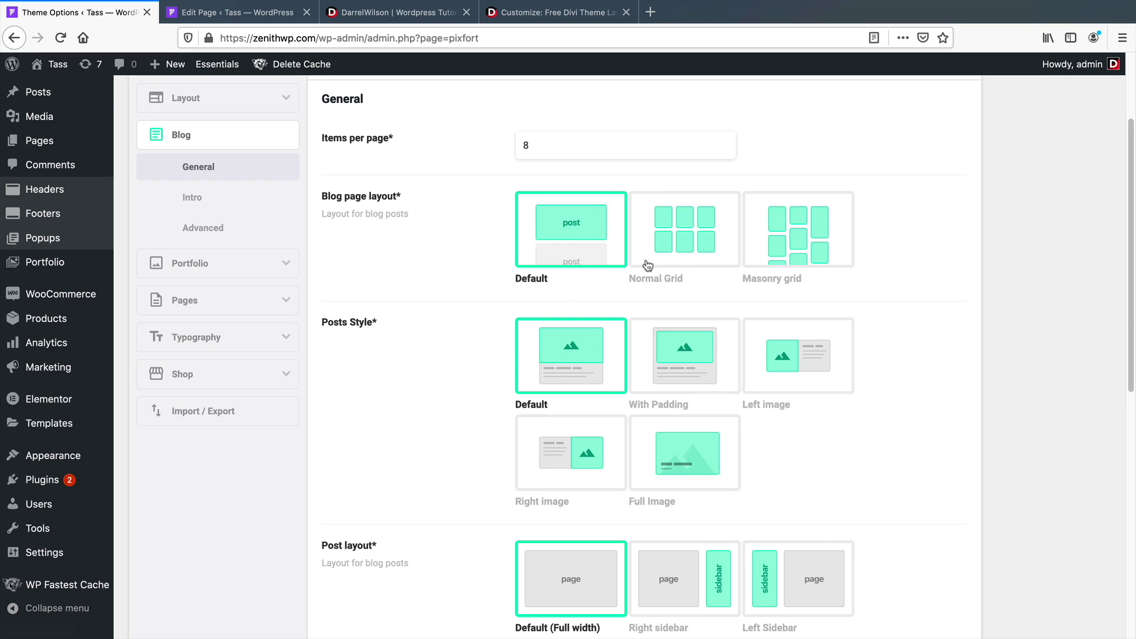
- Set the blog layout to Masonry grid and save the Shop settings with Full image item style
left_click(648, 265)
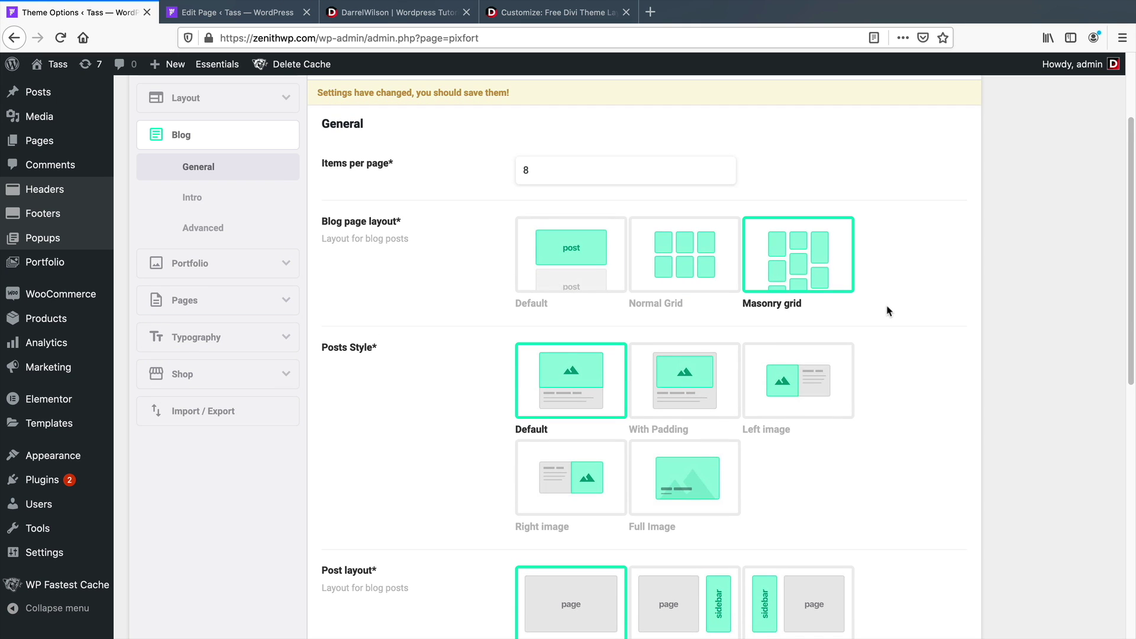
scroll(888, 311, "down", 1)
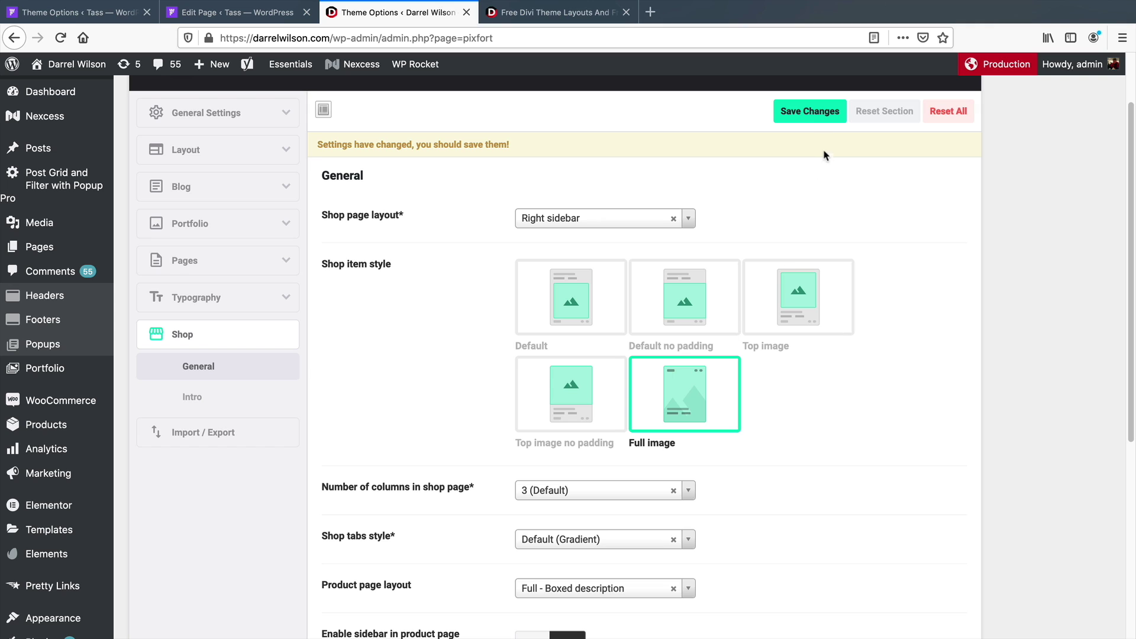
left_click(809, 114)
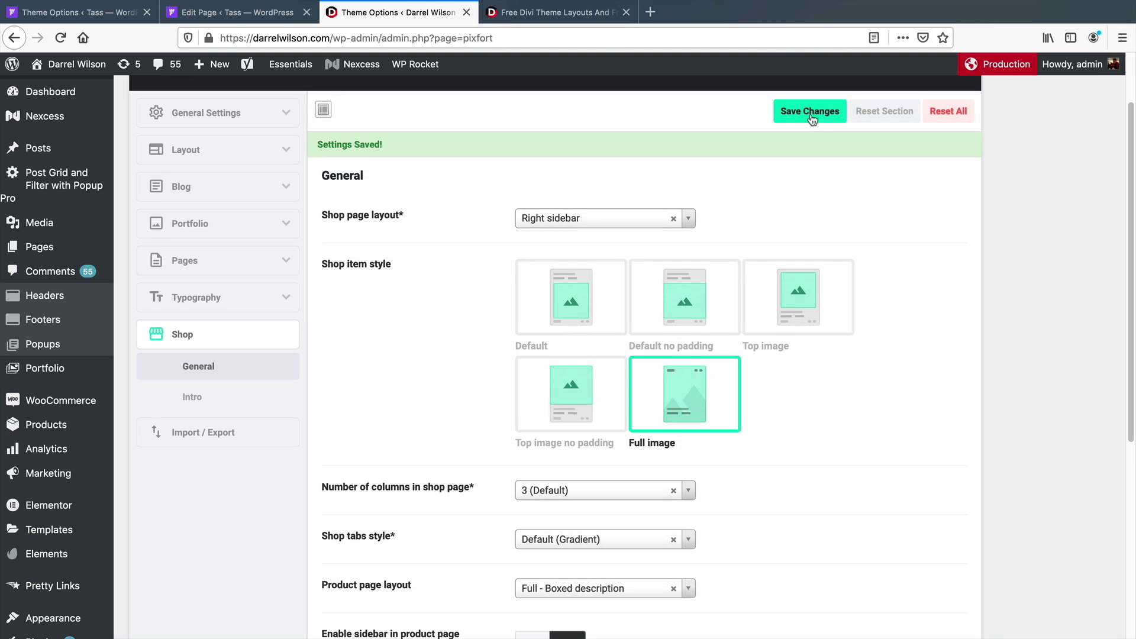
left_click(556, 12)
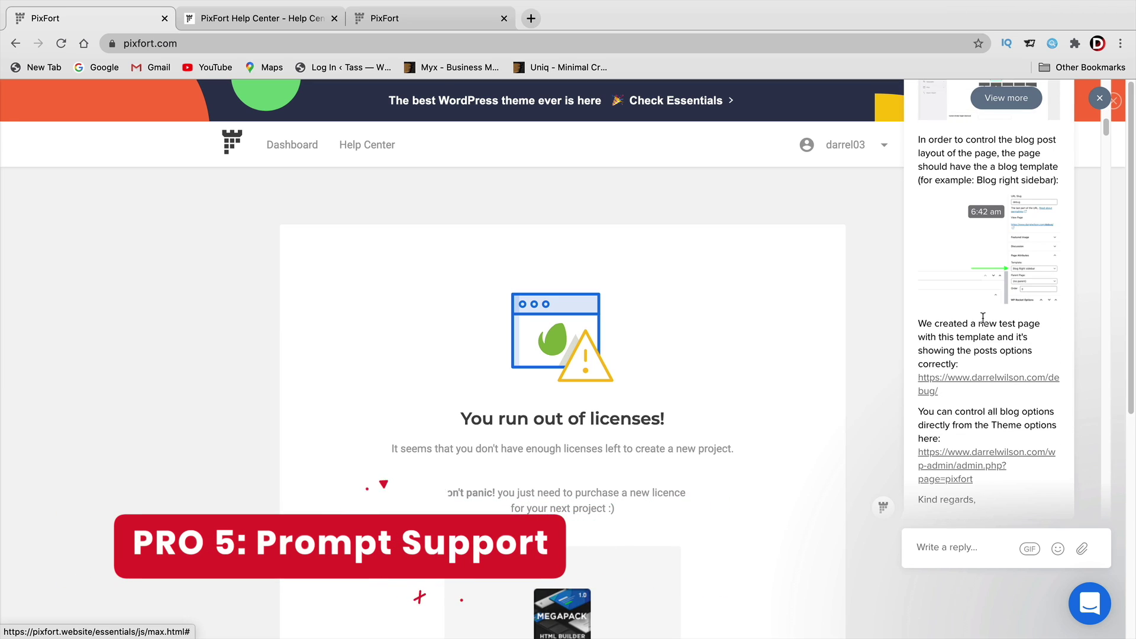
- Scroll through the support chat's replies and screenshots about blog options and headers not displaying
scroll(983, 318, "down", 5)
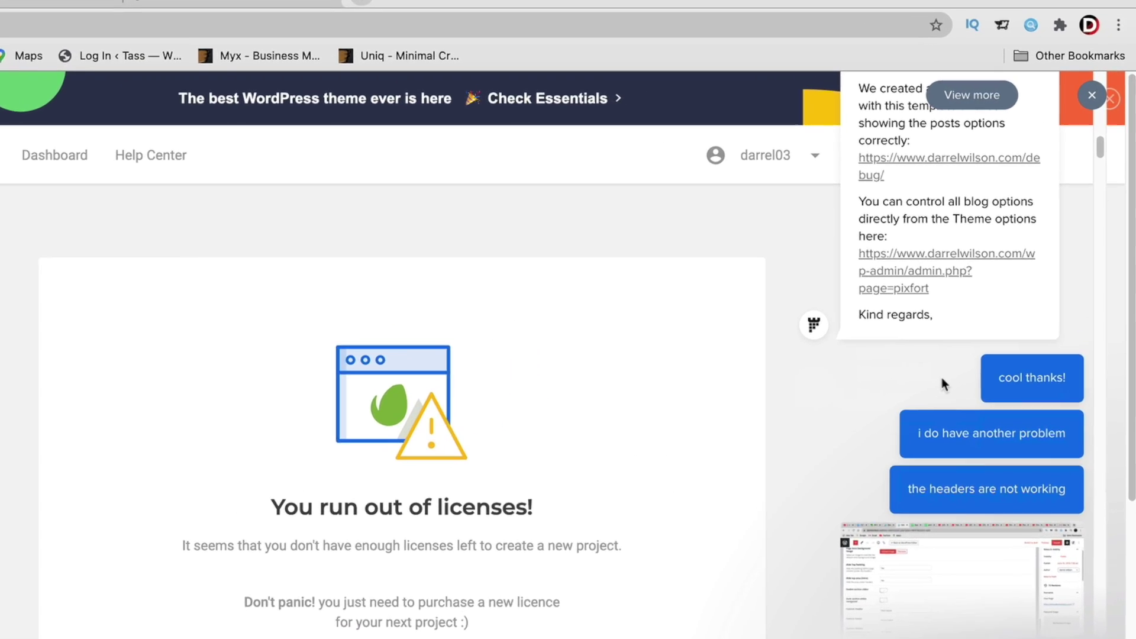
scroll(942, 378, "down", 10)
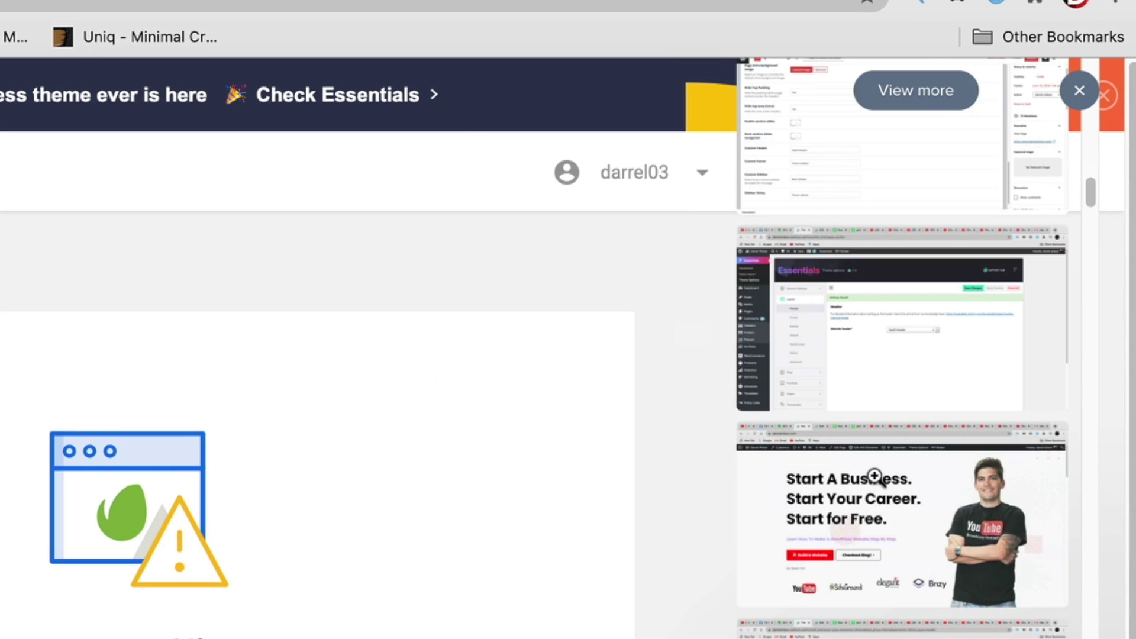
scroll(875, 477, "down", 4)
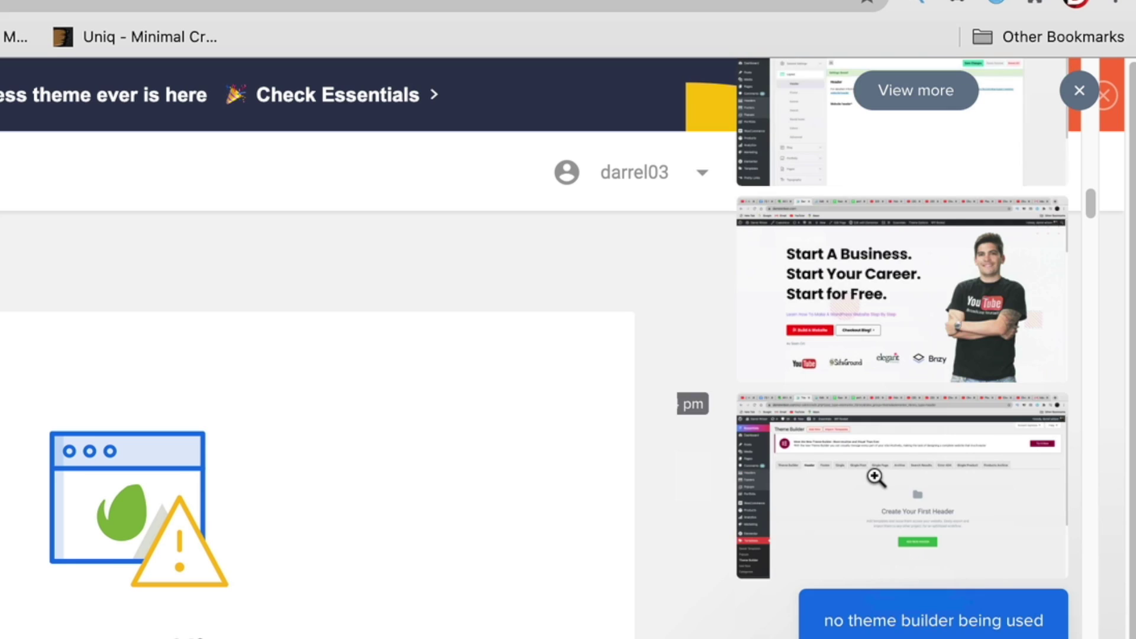
scroll(875, 476, "down", 3)
scroll(875, 476, "down", 4)
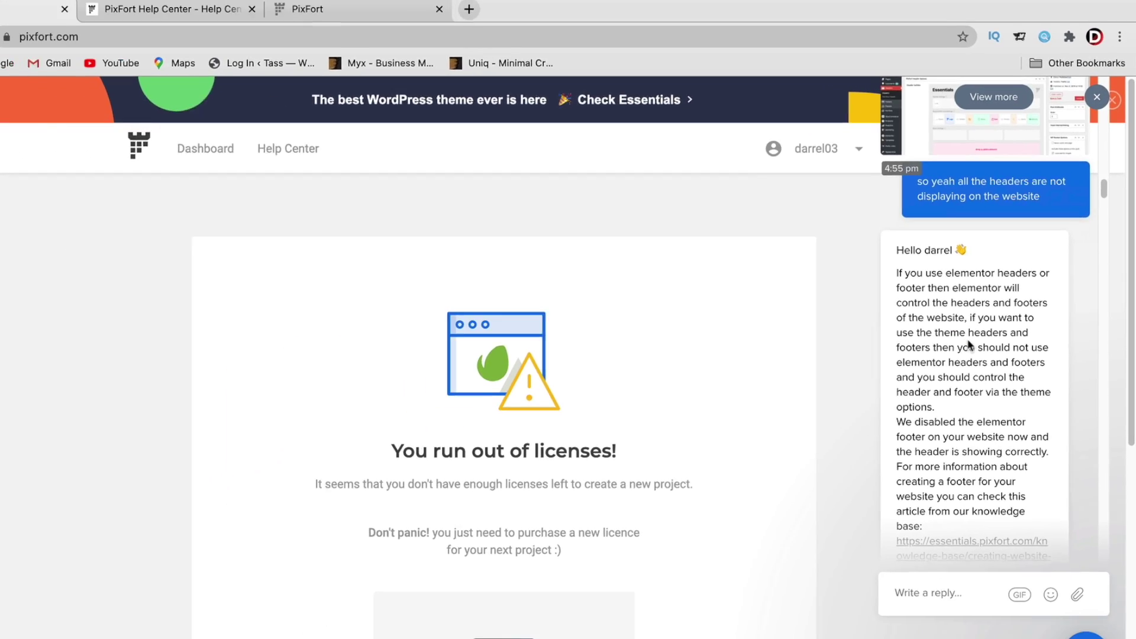
scroll(903, 441, "down", 3)
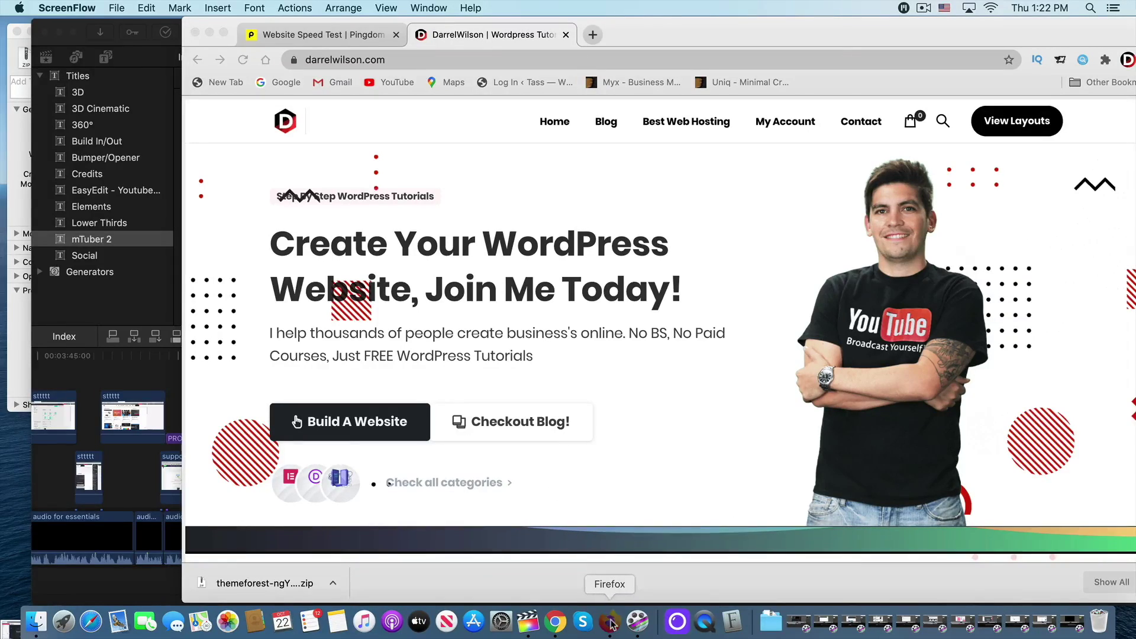
- Switch to the live darrelwilson.com homepage in Firefox and scroll down it
left_click(611, 623)
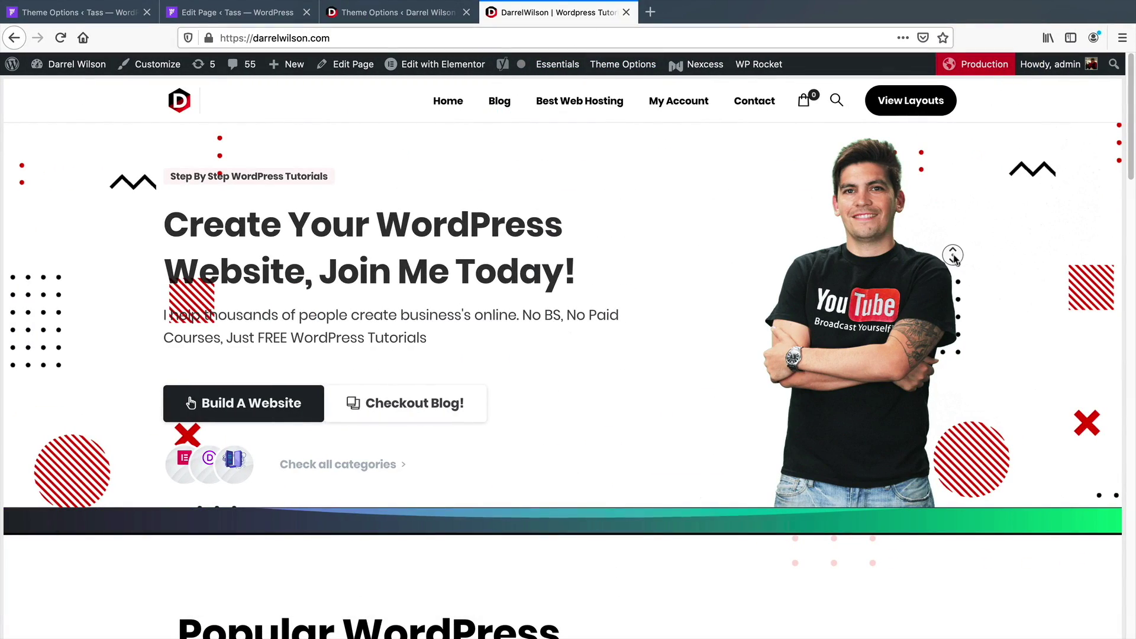
scroll(954, 260, "down", 3)
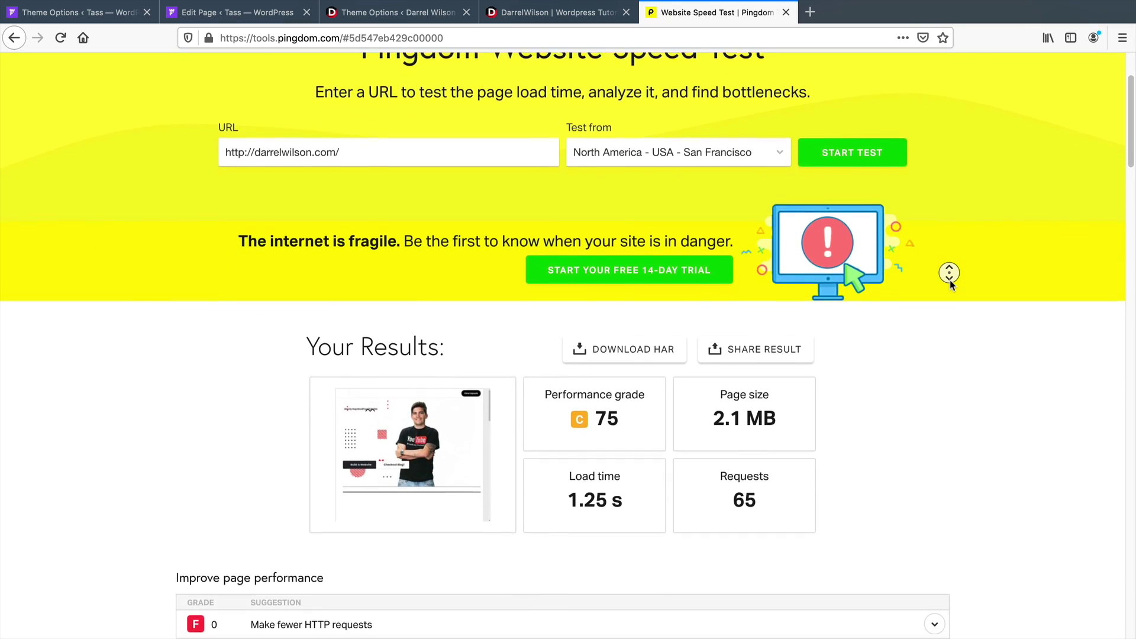
- Review Pingdom's content size by type, marking the CSS row's 268.3 KB size and unit
left_click(950, 283)
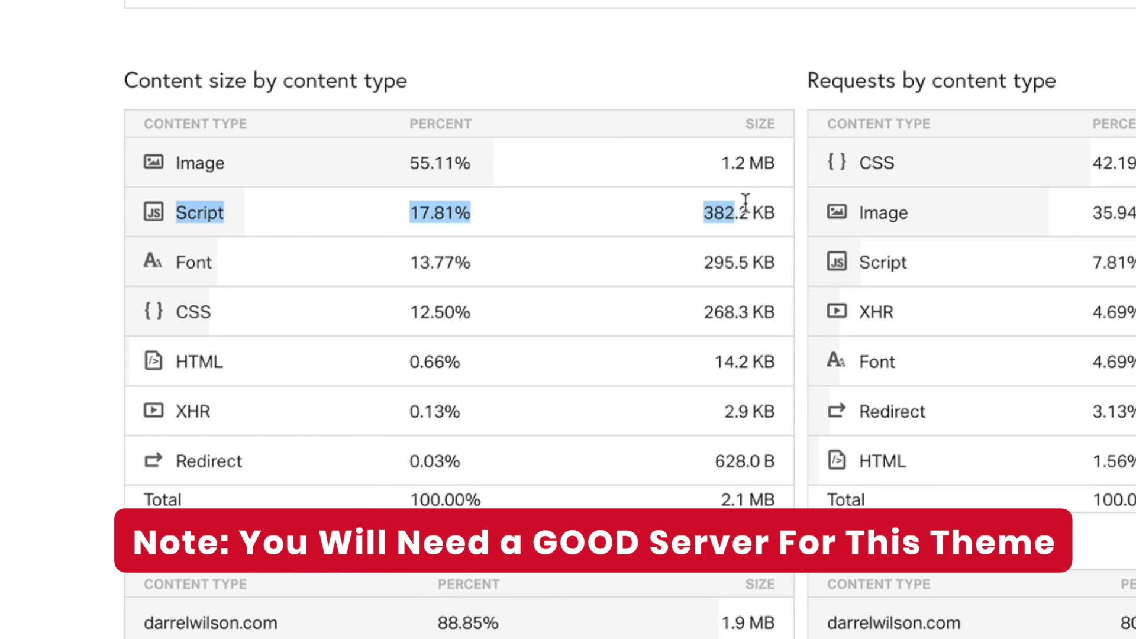
left_click(772, 207)
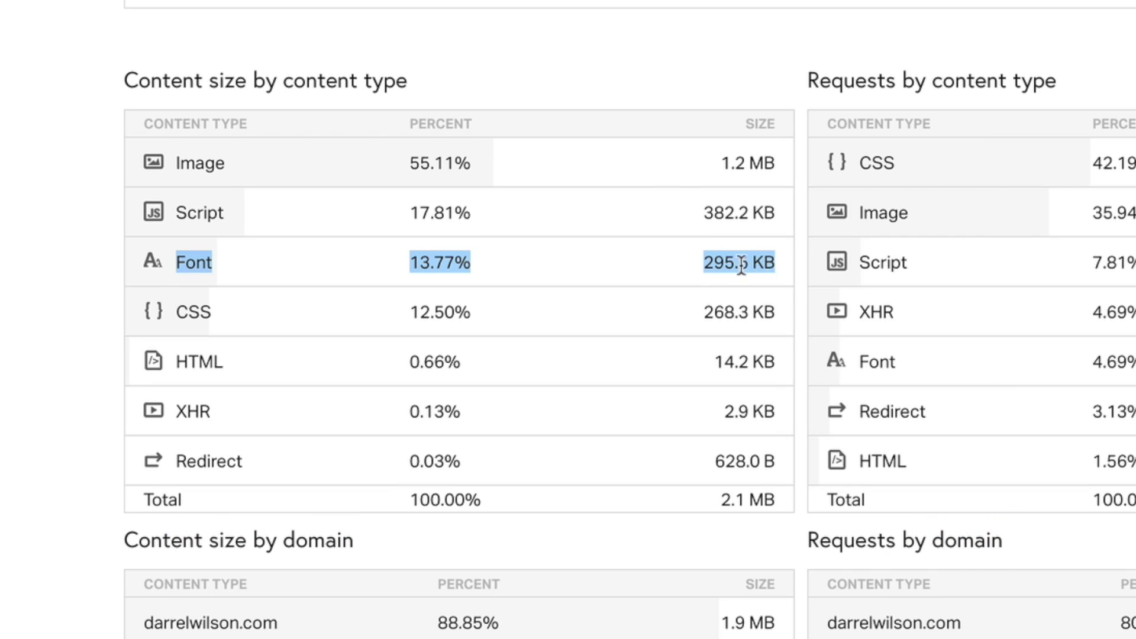
left_click_drag(455, 304, 790, 312)
double_click(767, 312)
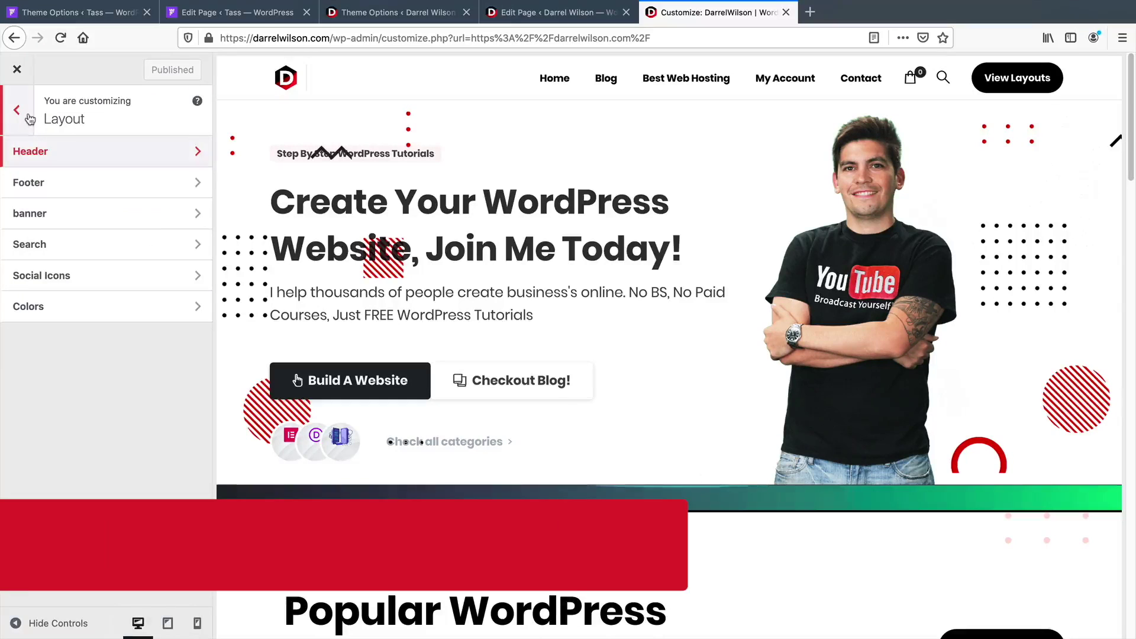
- In the theme's layout header settings, keep Main Header For Website as the site header
left_click(13, 101)
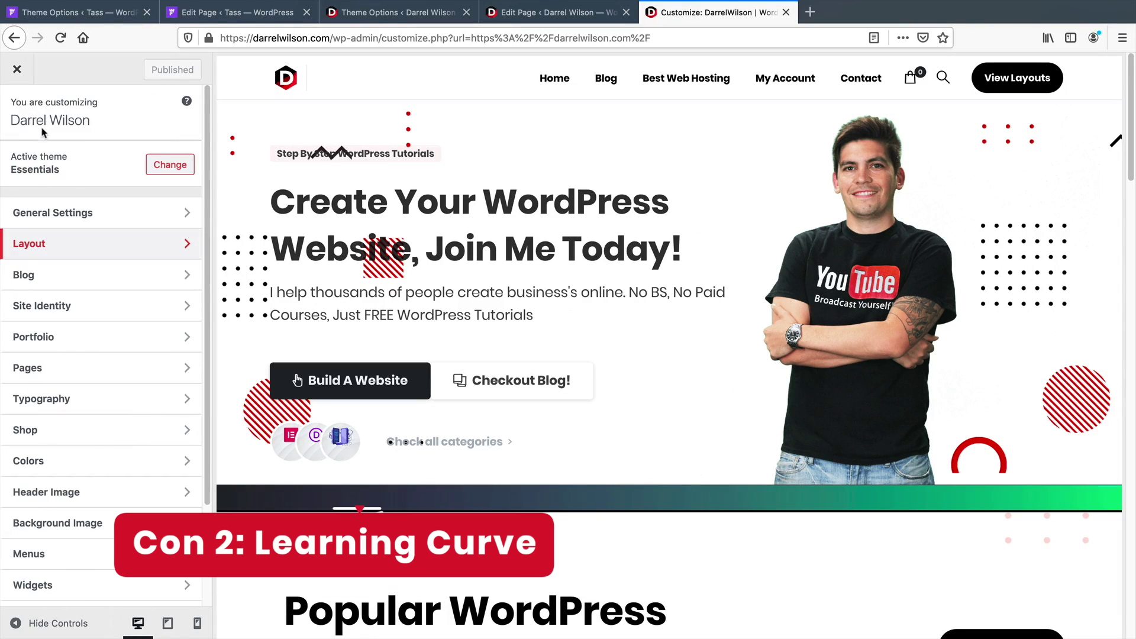
left_click(97, 248)
left_click(86, 151)
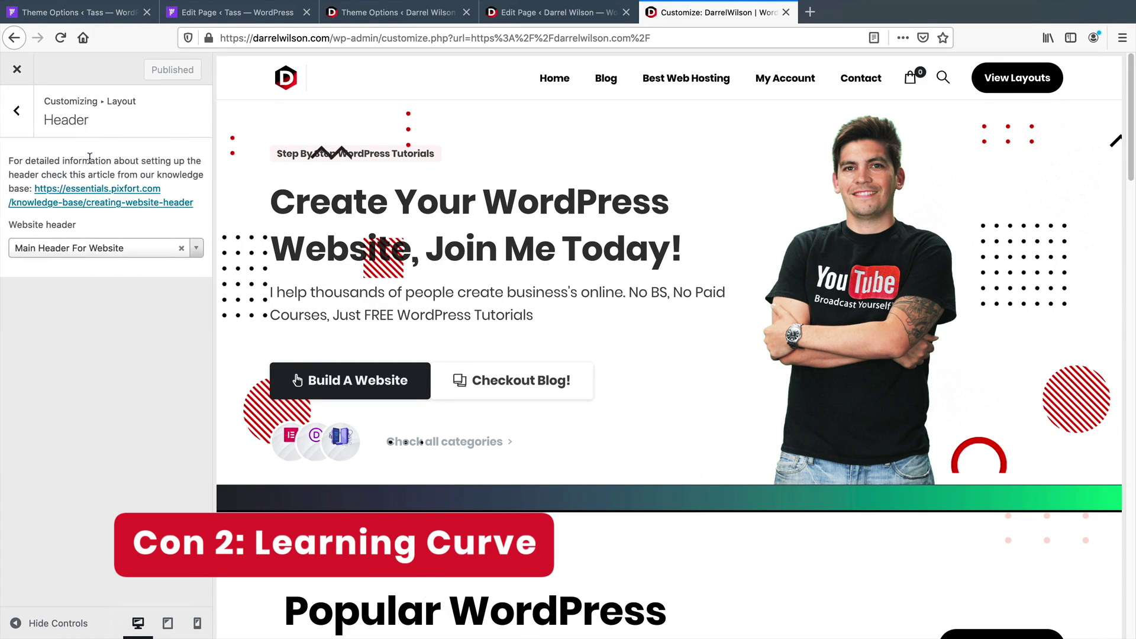
left_click(89, 248)
left_click(60, 259)
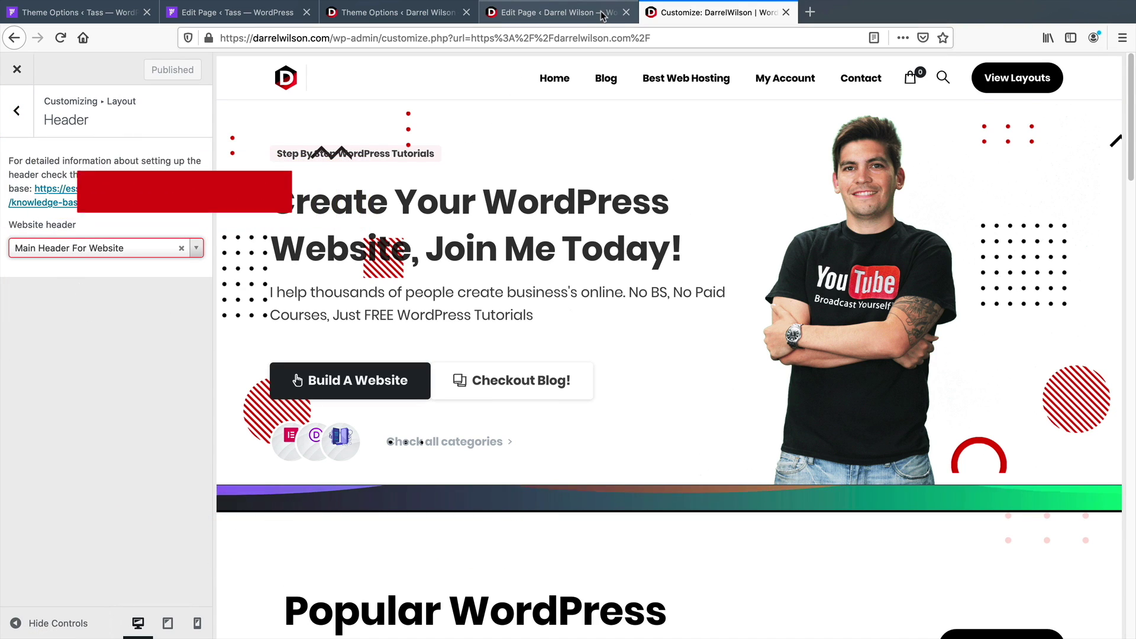
- Keep Main Header For Website as the page's custom header and confirm it site-wide
left_click(548, 12)
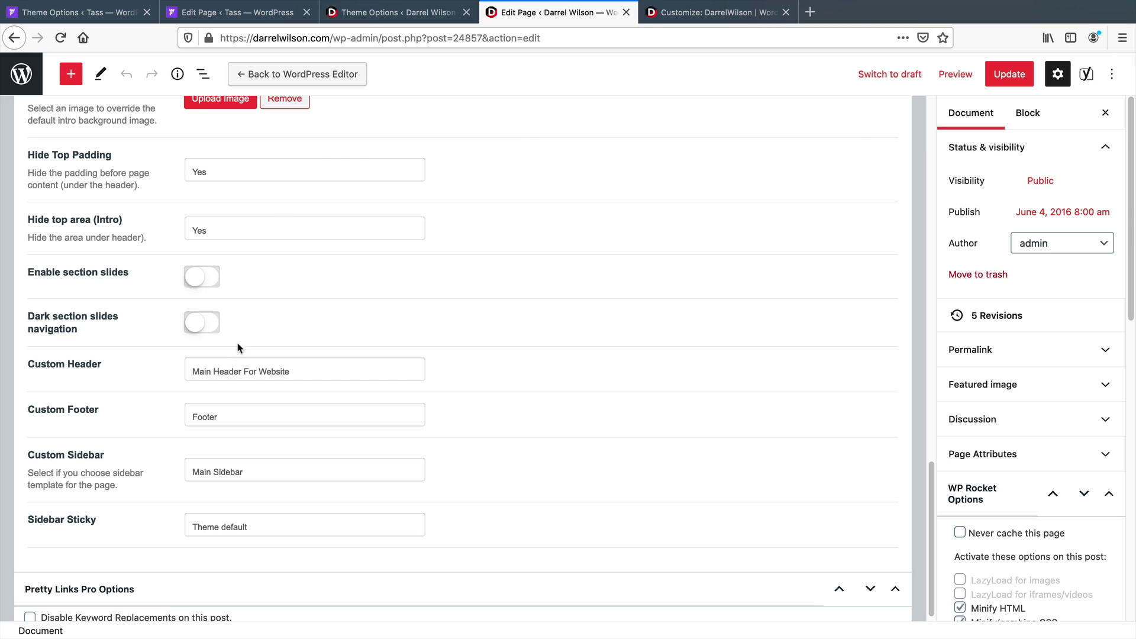
left_click(242, 370)
left_click(243, 368)
left_click(242, 371)
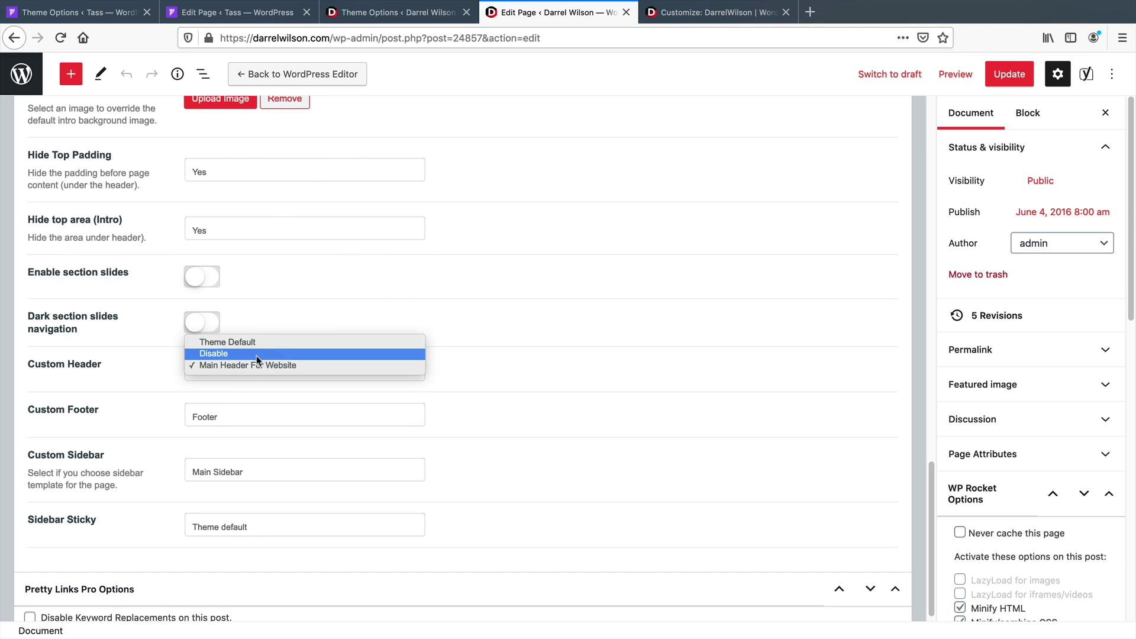
left_click(264, 366)
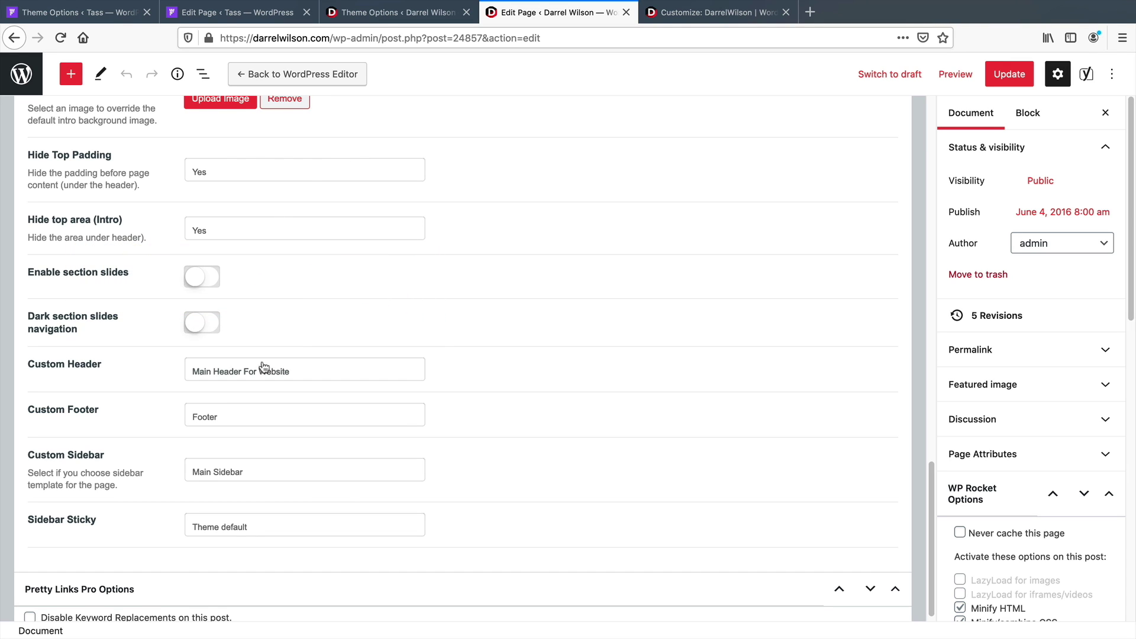
left_click(417, 14)
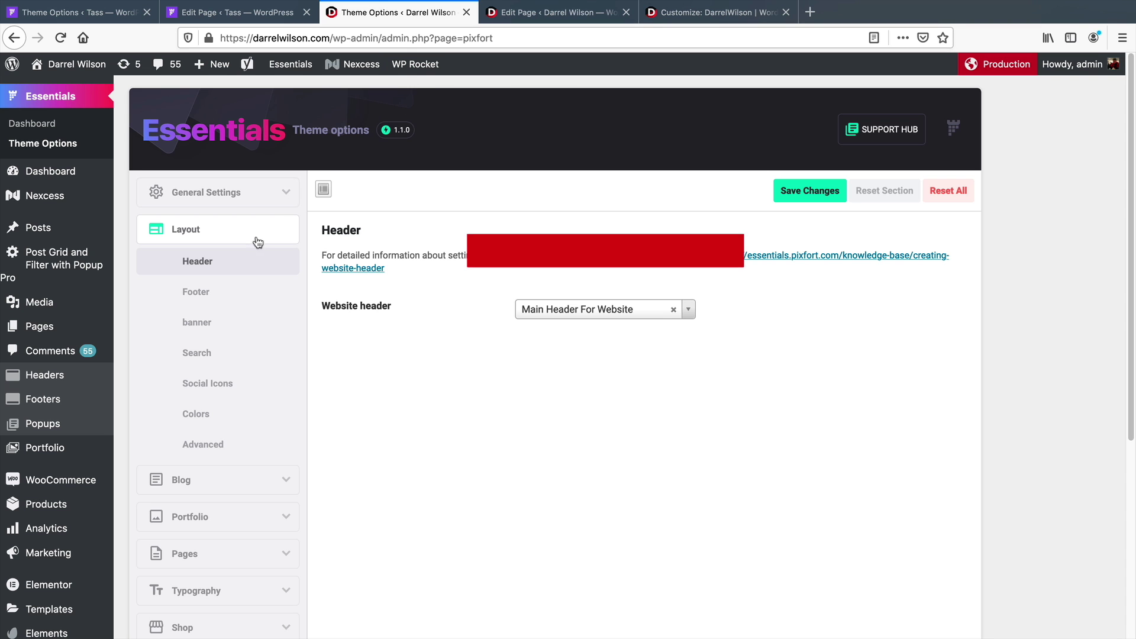
left_click(598, 316)
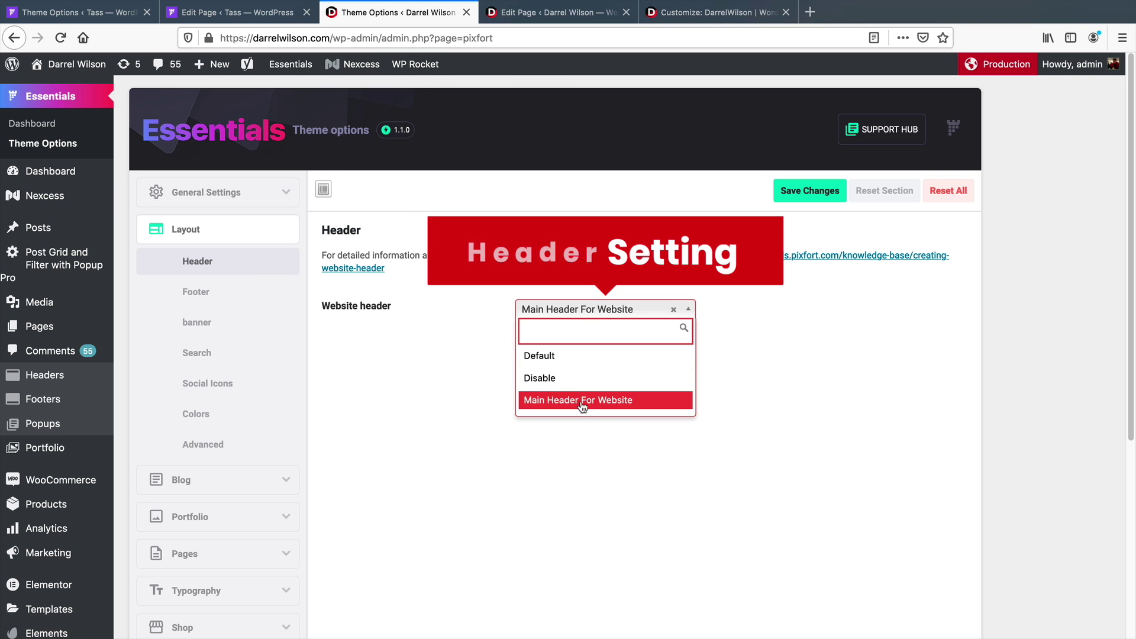
left_click(432, 322)
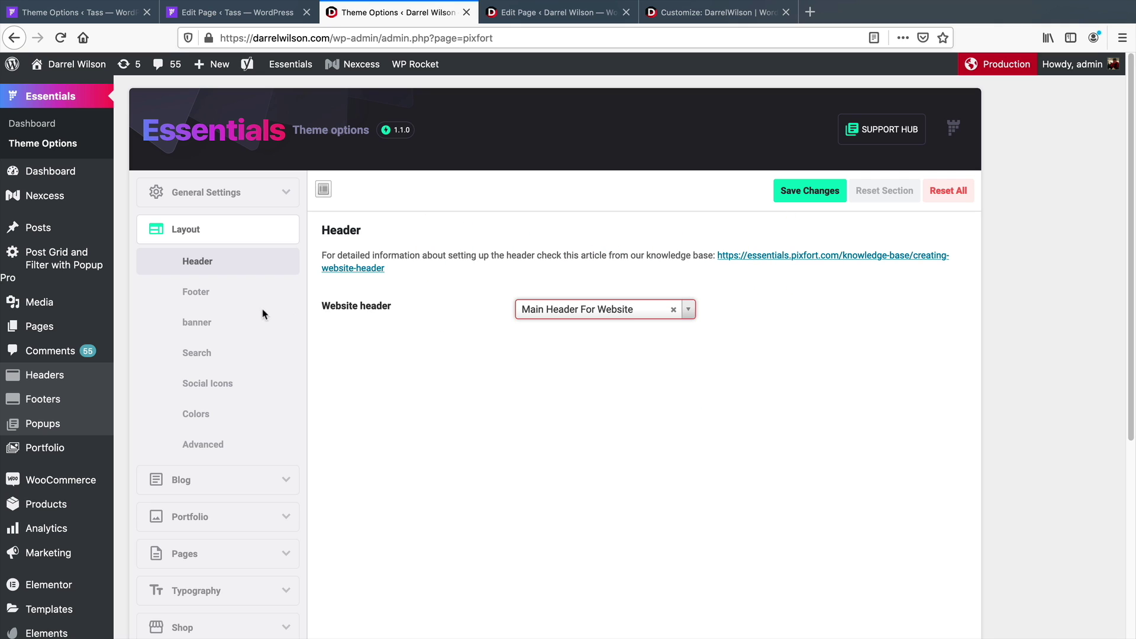
- Set the website footer to Footer, then show the page's Custom Footer choices
left_click(216, 294)
left_click(561, 311)
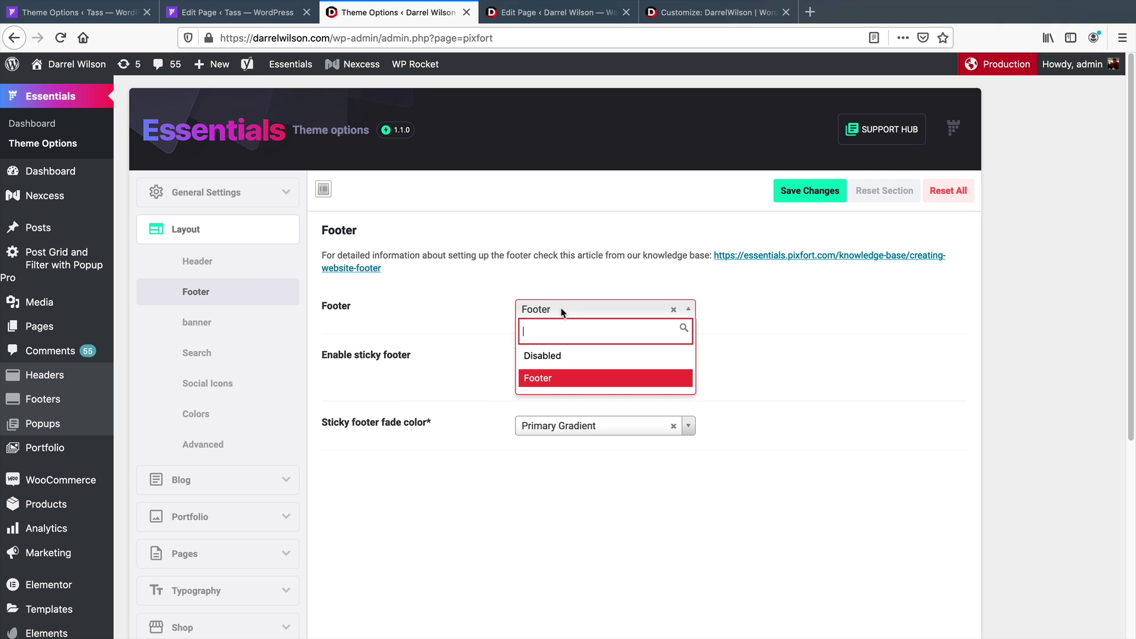
left_click(538, 377)
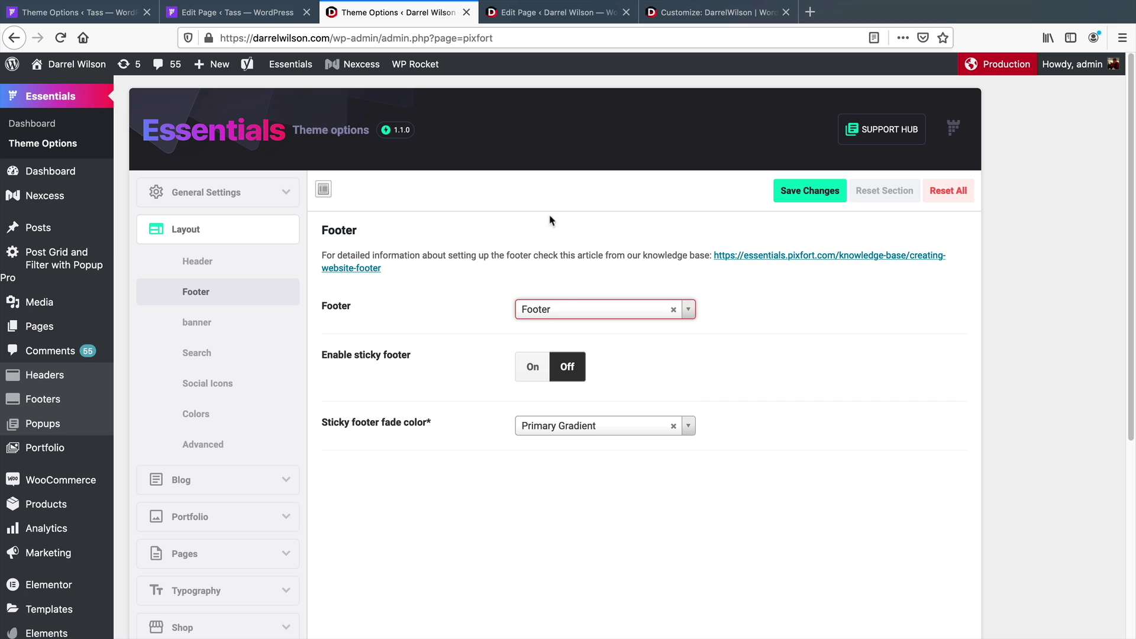
left_click(525, 14)
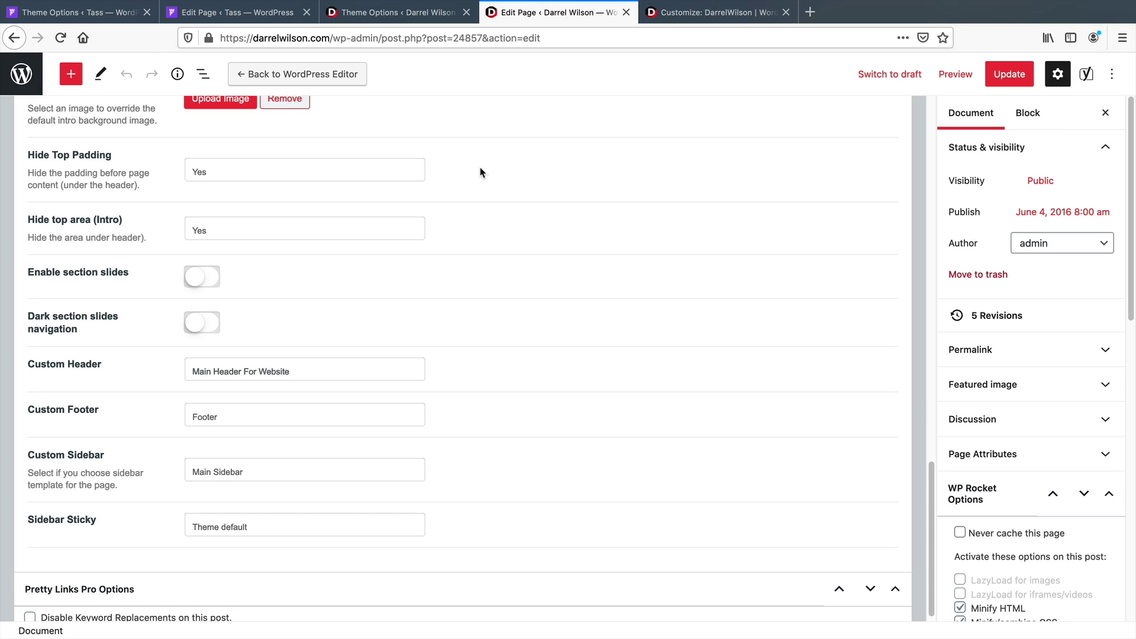
left_click(241, 415)
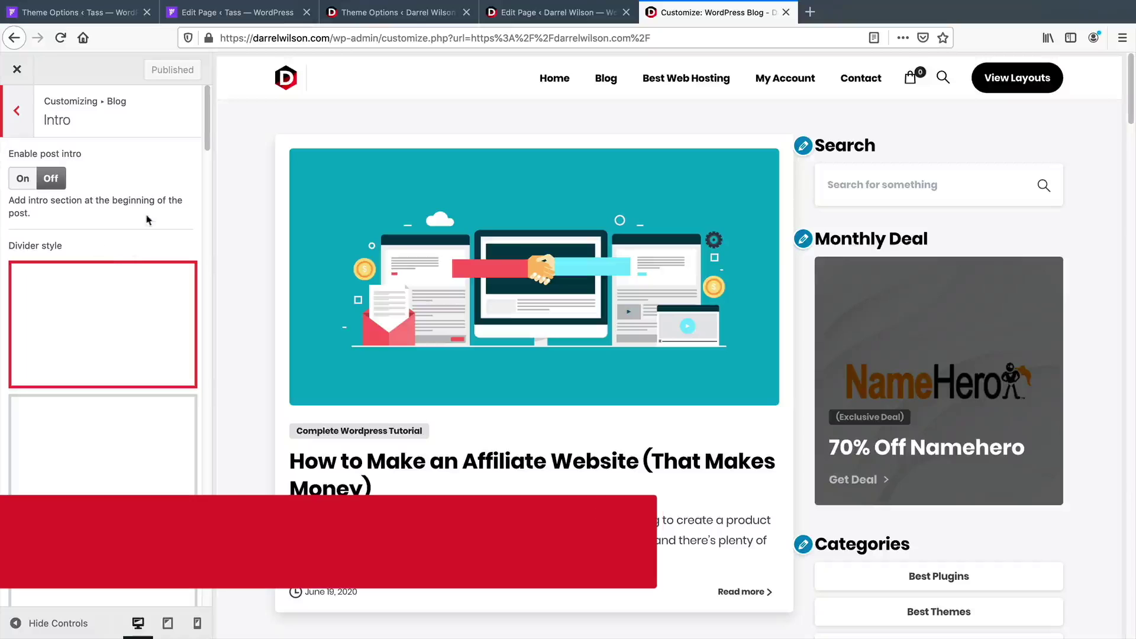
- Try the second, third and fourth blog intro divider styles
scroll(207, 137, "down", 5)
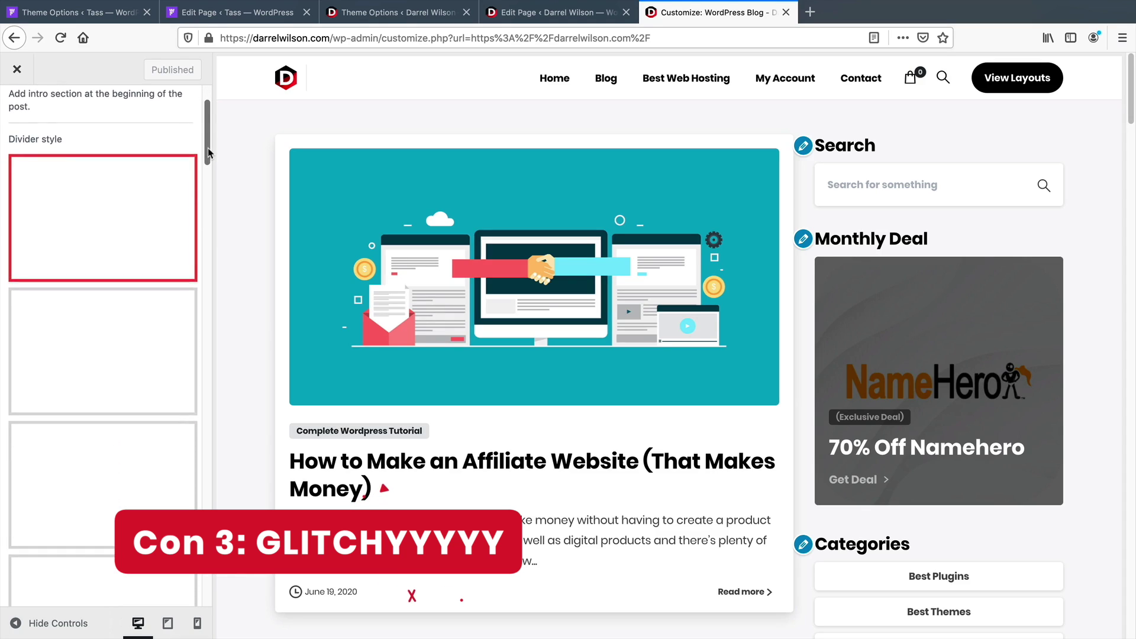
left_click(142, 264)
left_click(130, 393)
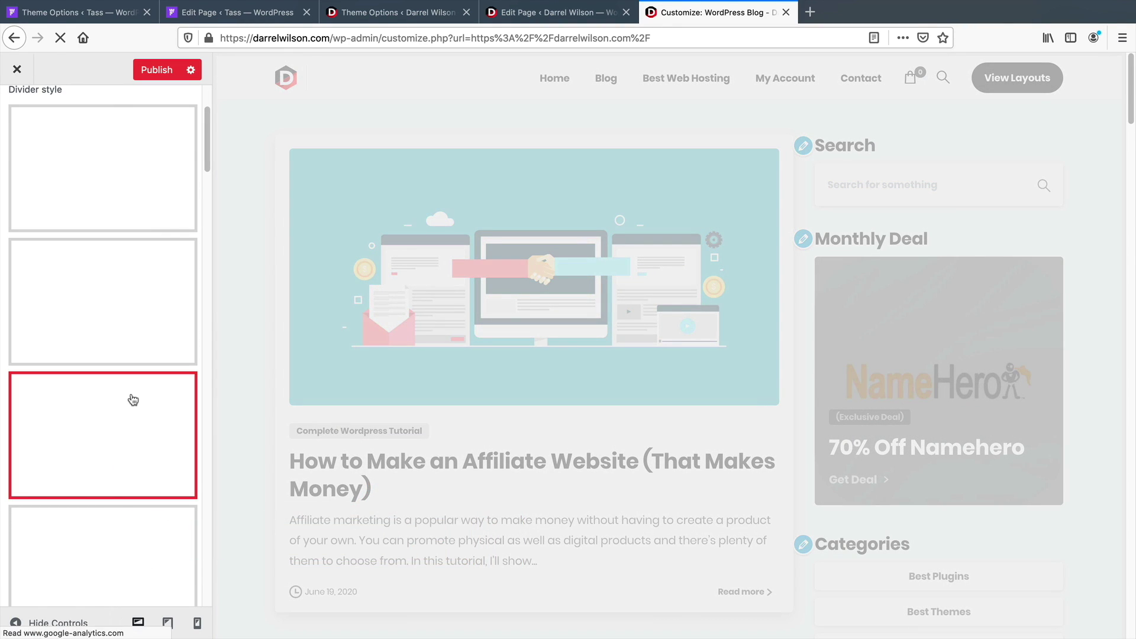
scroll(148, 426, "down", 4)
left_click(156, 453)
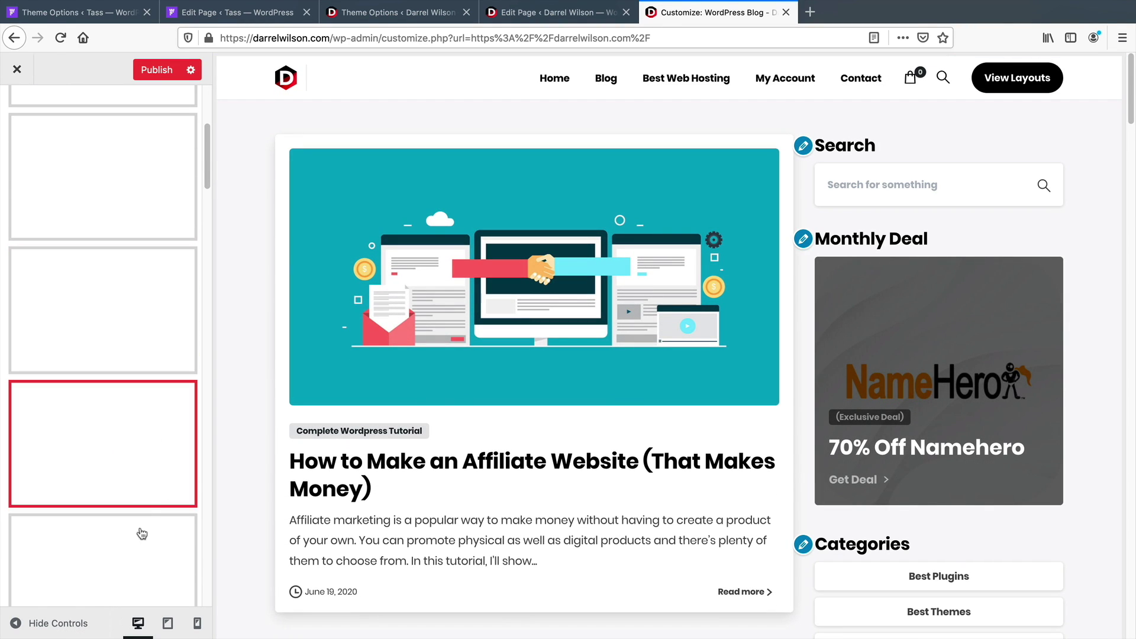
scroll(111, 320, "up", 9)
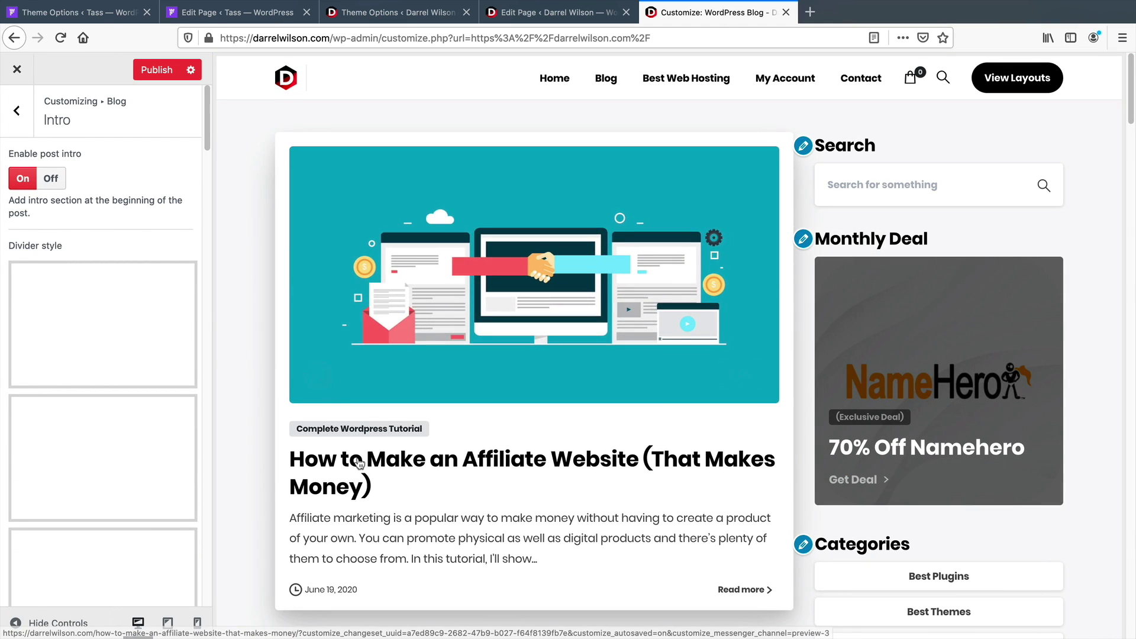
- Preview the affiliate website blog post, reselect the second divider and apply the Secondary global colour
left_click(357, 462)
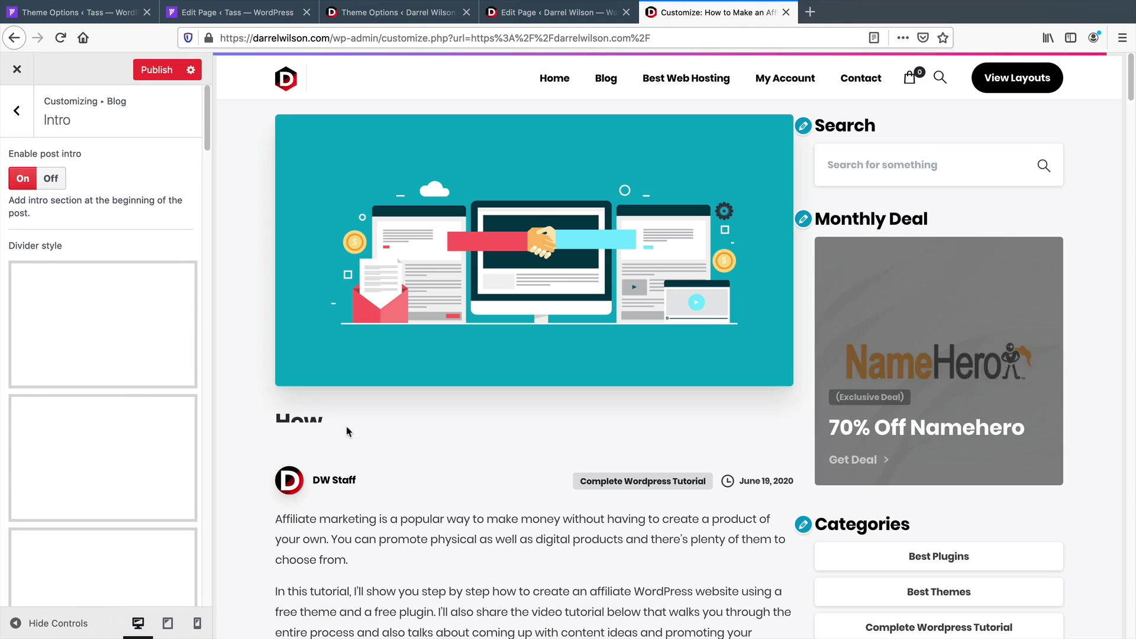
left_click(128, 460)
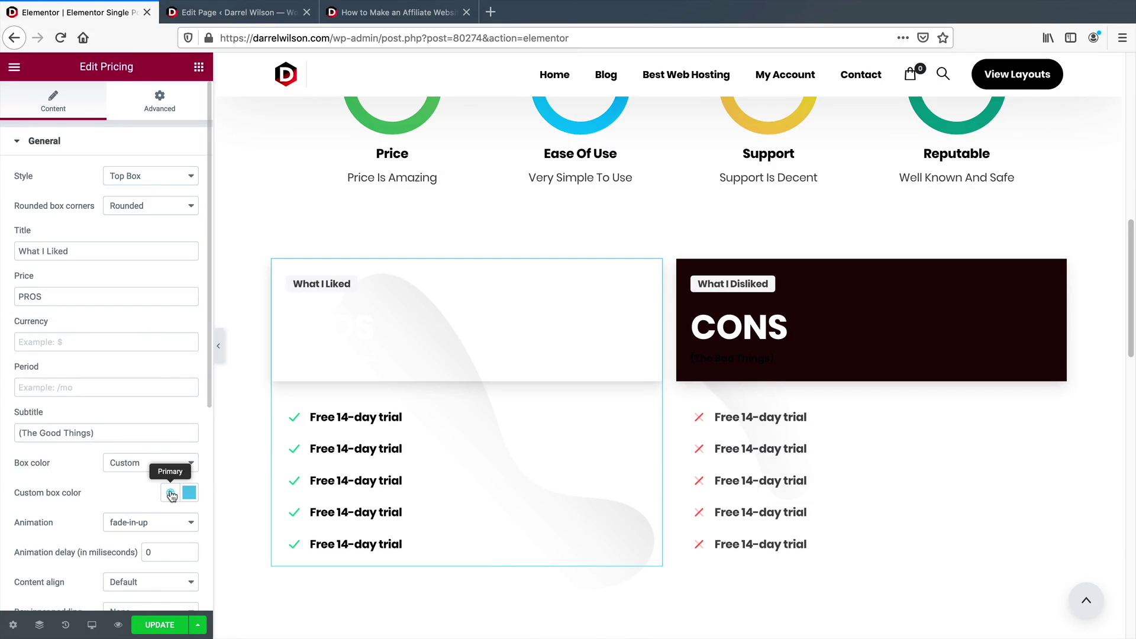
left_click(170, 494)
left_click(57, 334)
- Try Accent and Saved Color #5 on the PROS box, then give it custom dark navy #2B2F3E
left_click(170, 493)
left_click(57, 379)
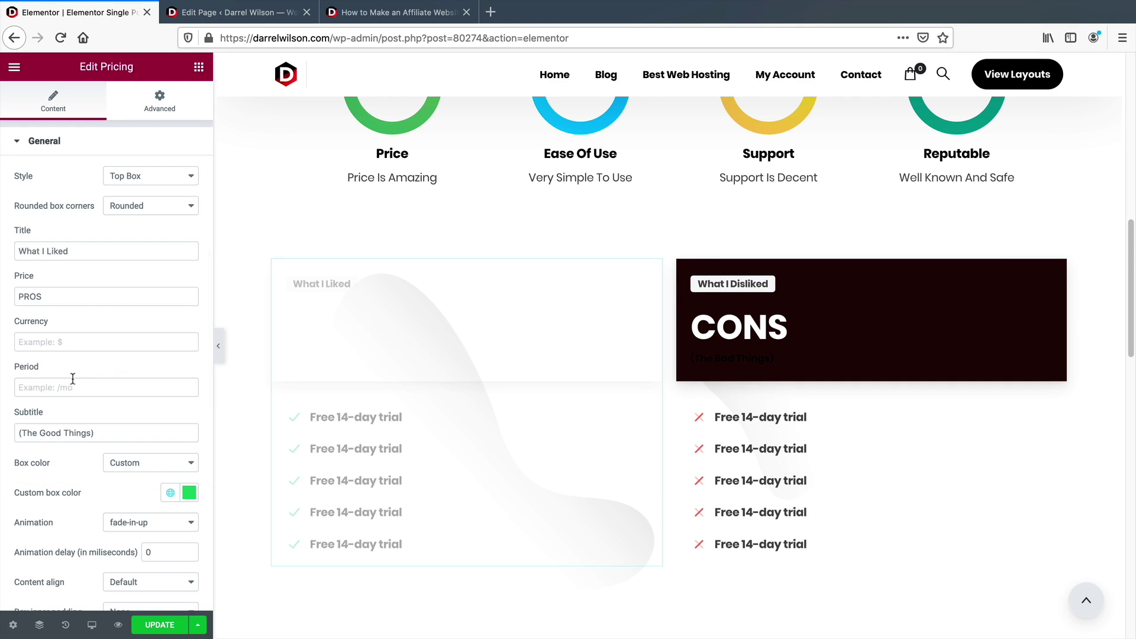
left_click(171, 495)
left_click(75, 430)
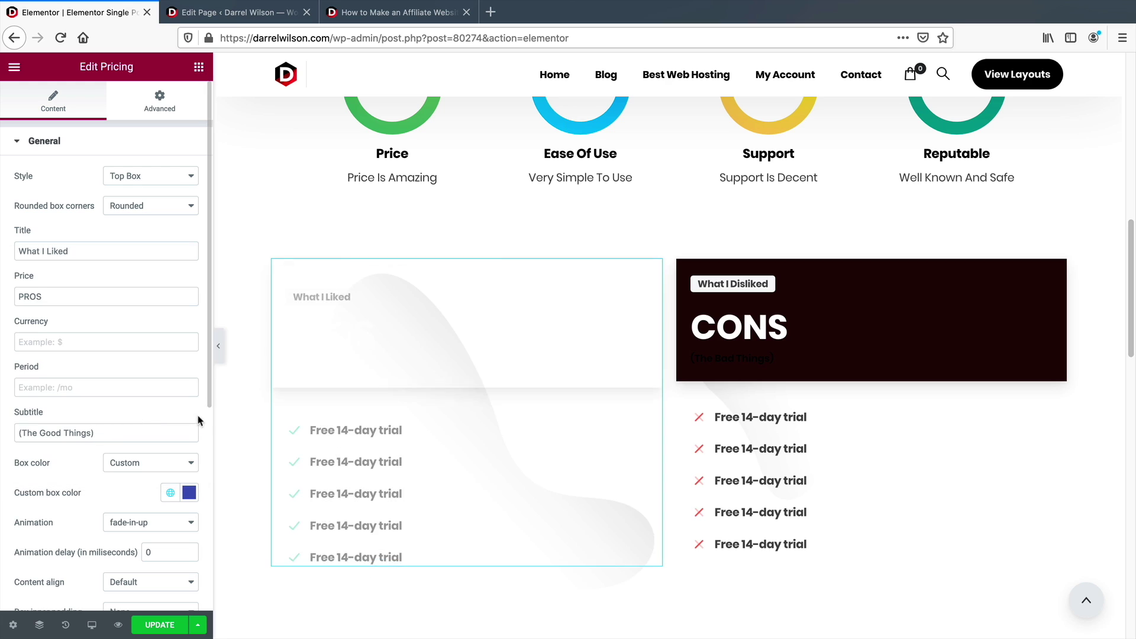
left_click(189, 493)
left_click(100, 366)
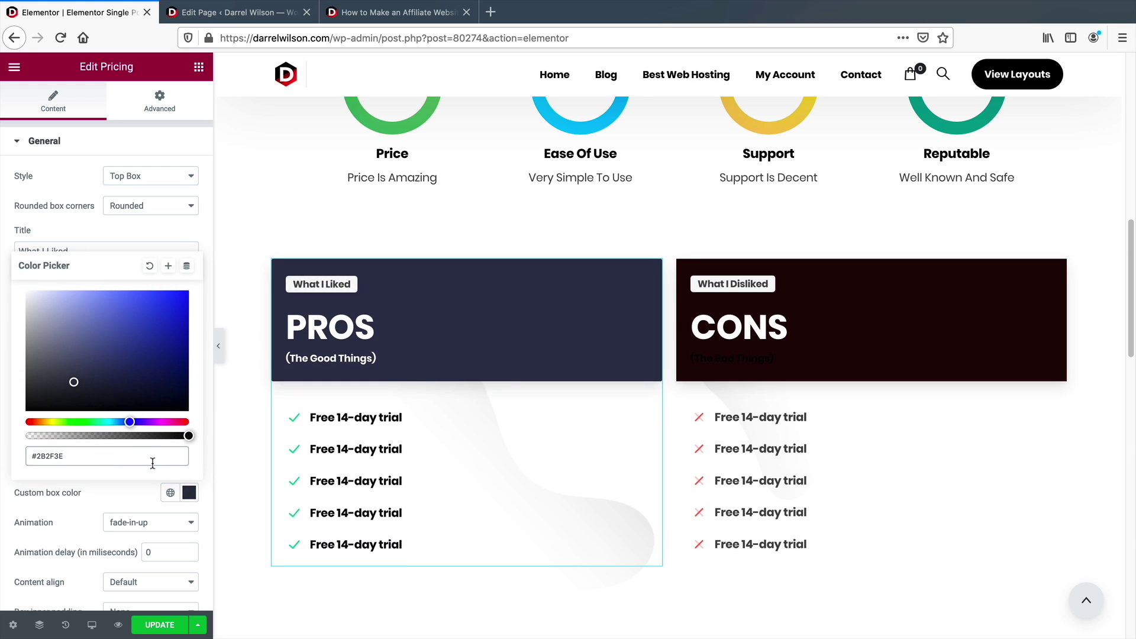
left_click(169, 493)
left_click(88, 382)
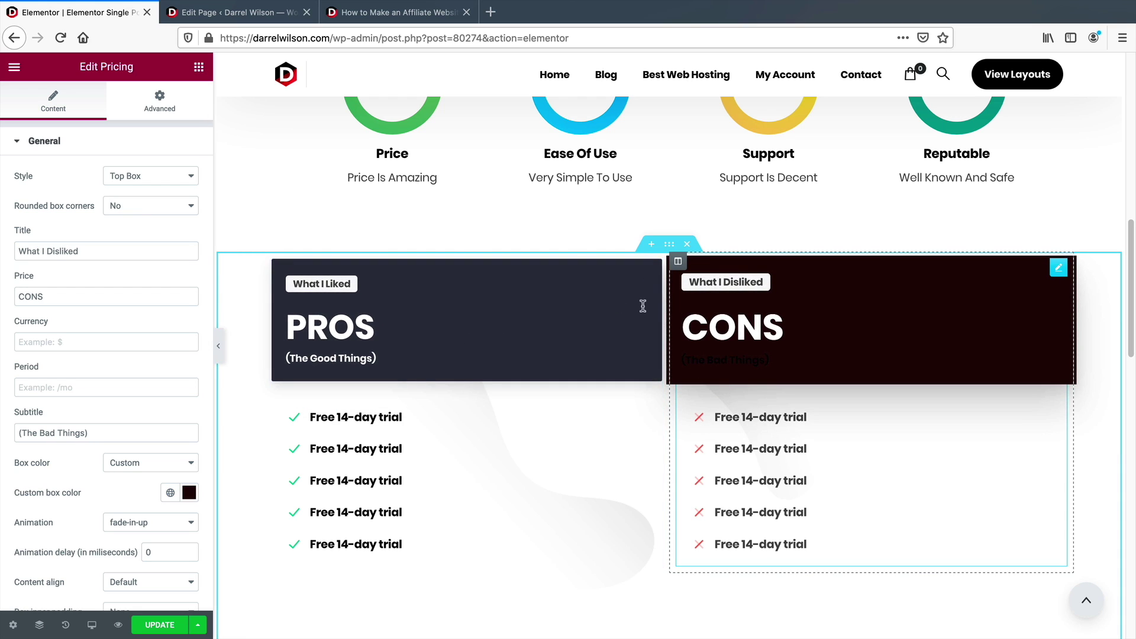
- Try the Primary colour on the CONS box, then set it to a custom dark shade
left_click(172, 492)
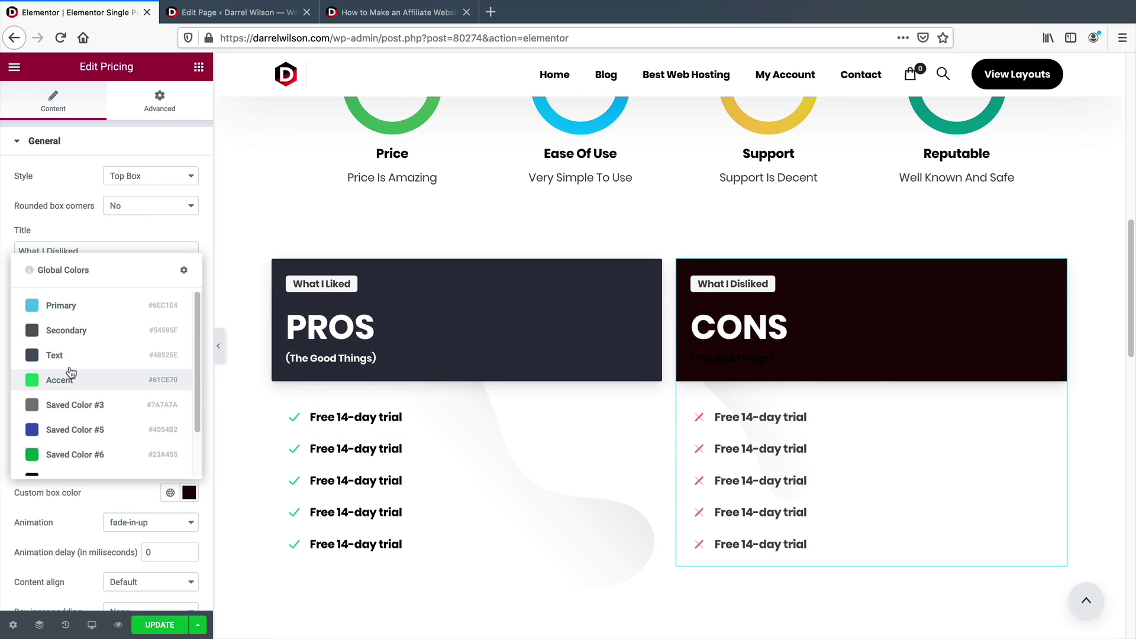
left_click(60, 304)
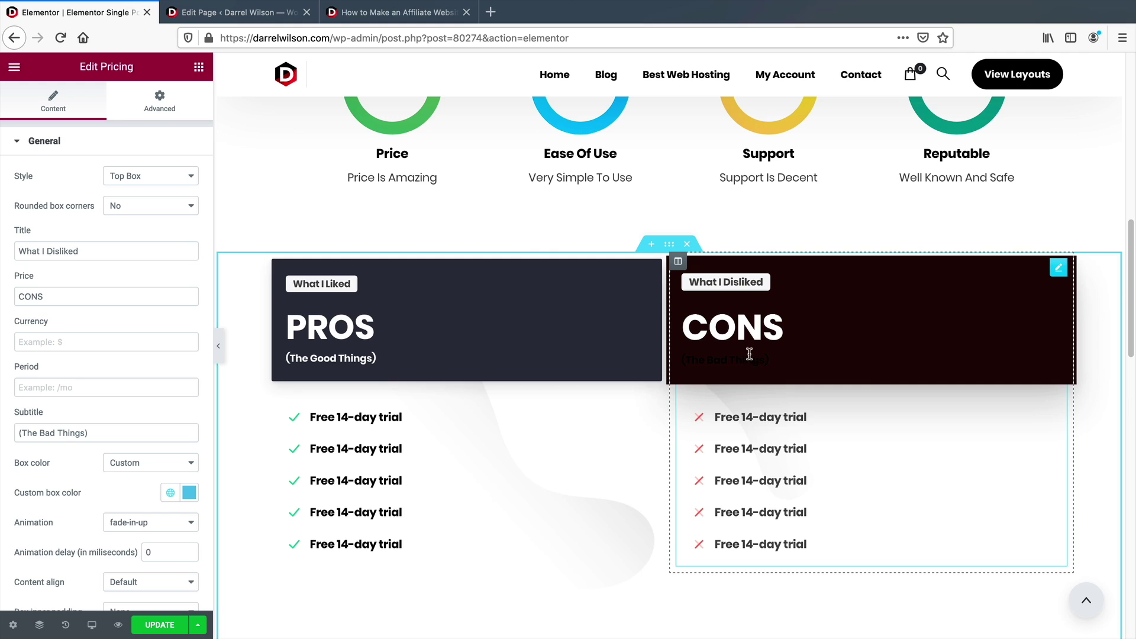
left_click(189, 492)
left_click(86, 388)
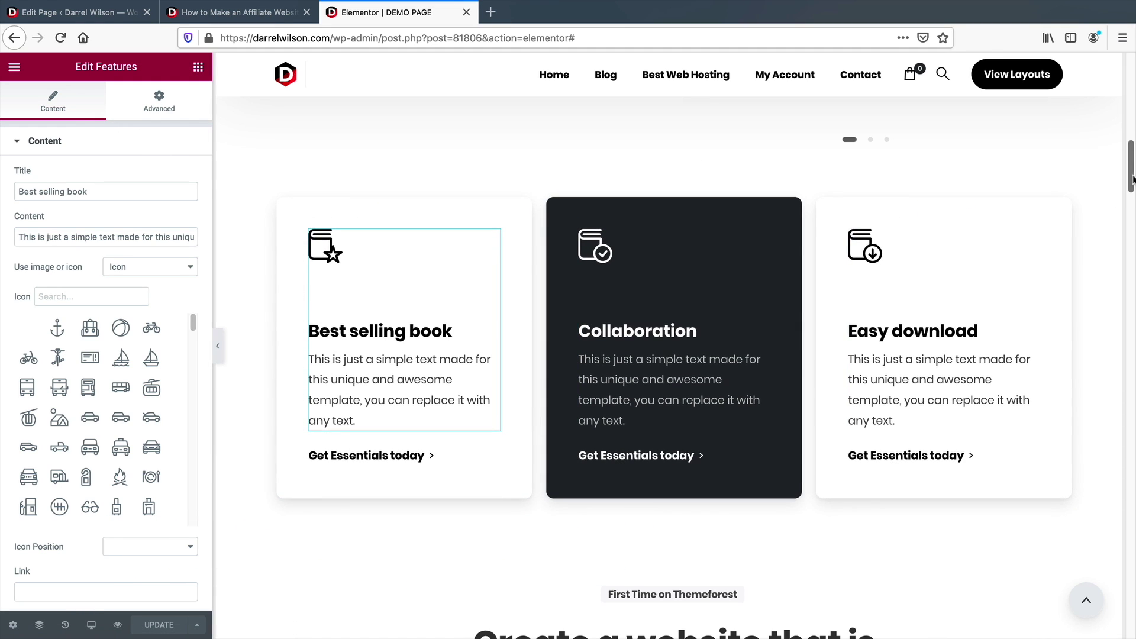
- Select the 'Create a website' heading and inspect the First Time on Themeforest badge's options
left_click(1132, 233)
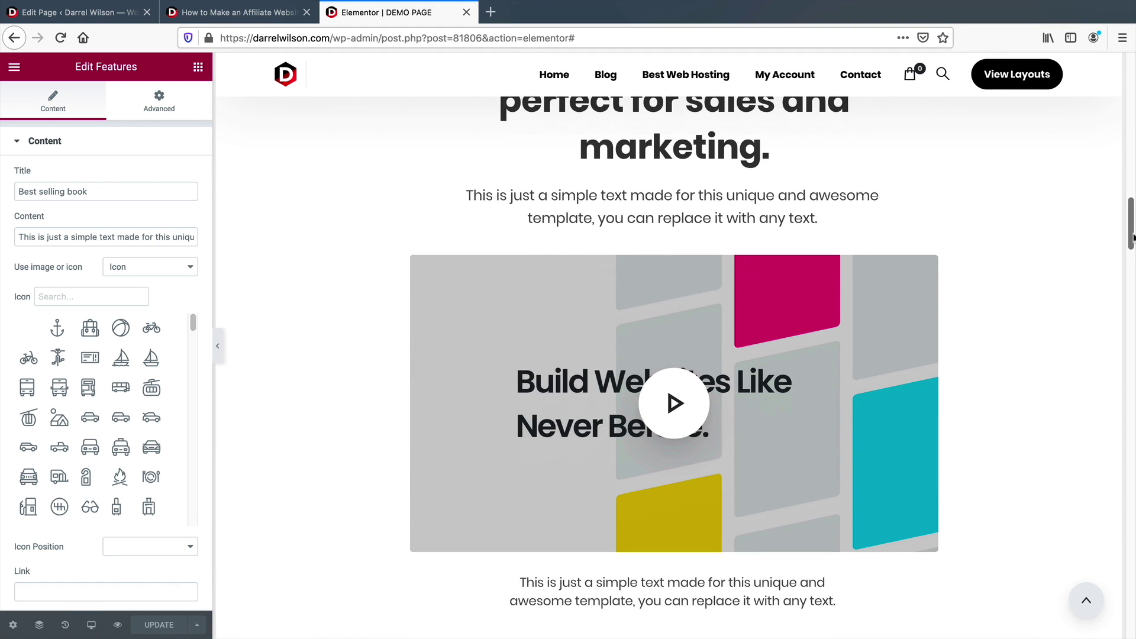
scroll(833, 298, "up", 4)
left_click(805, 300)
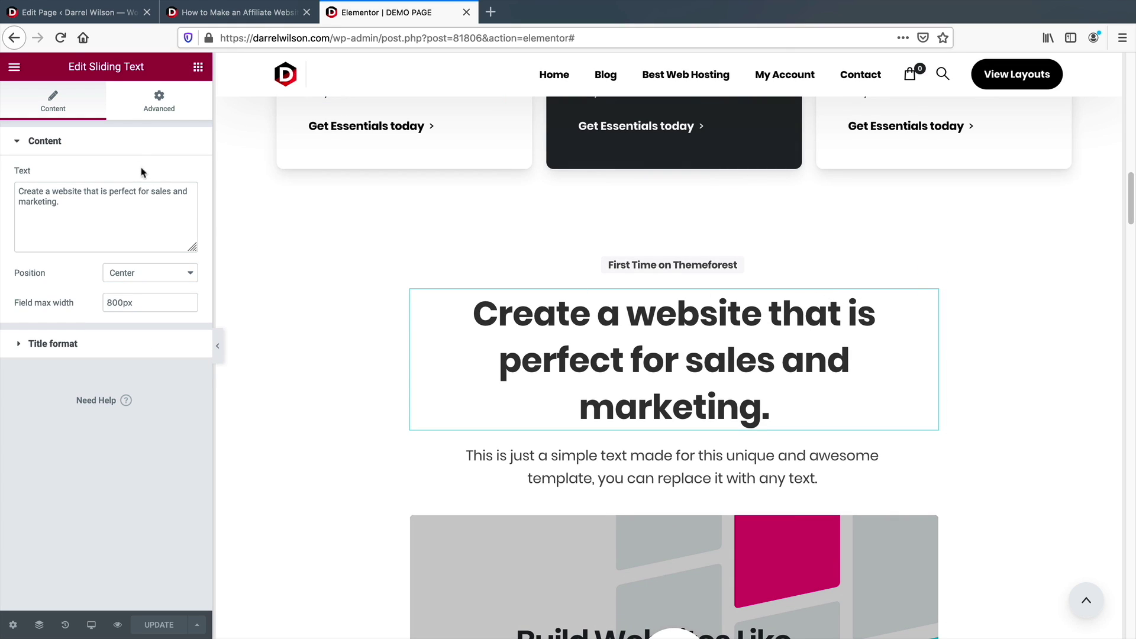
left_click(673, 265)
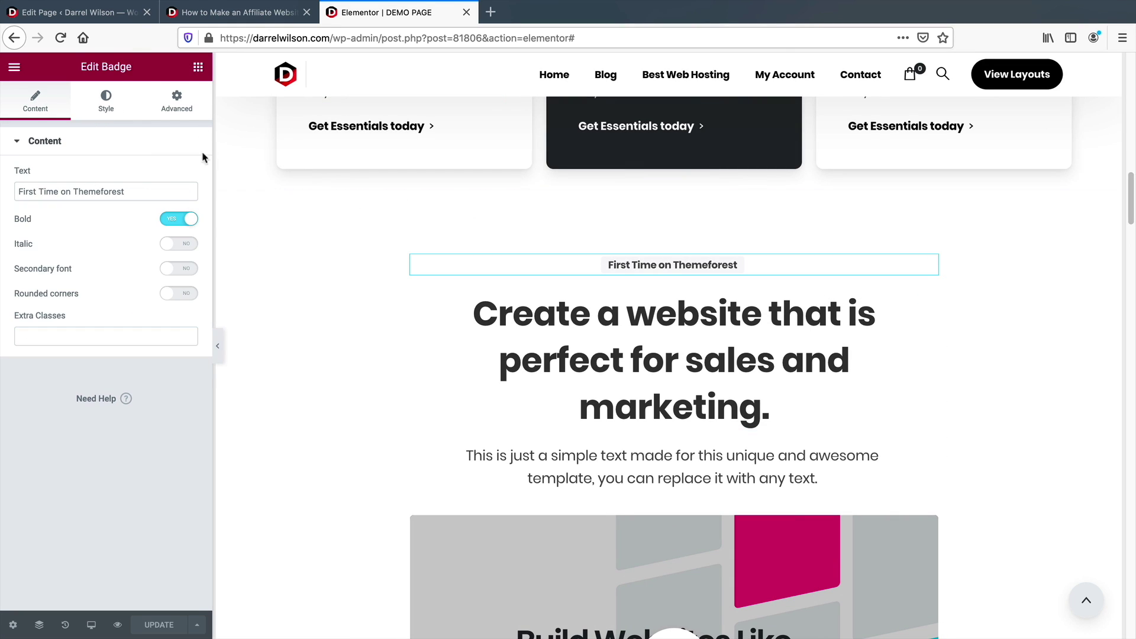
left_click(106, 104)
left_click(61, 109)
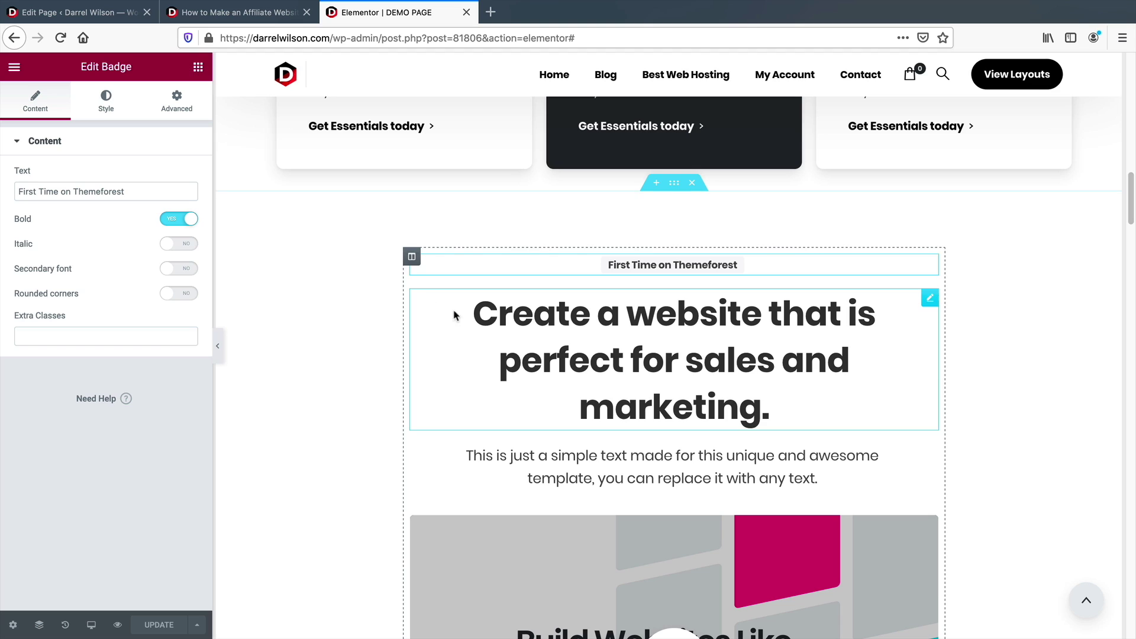
left_click(456, 314)
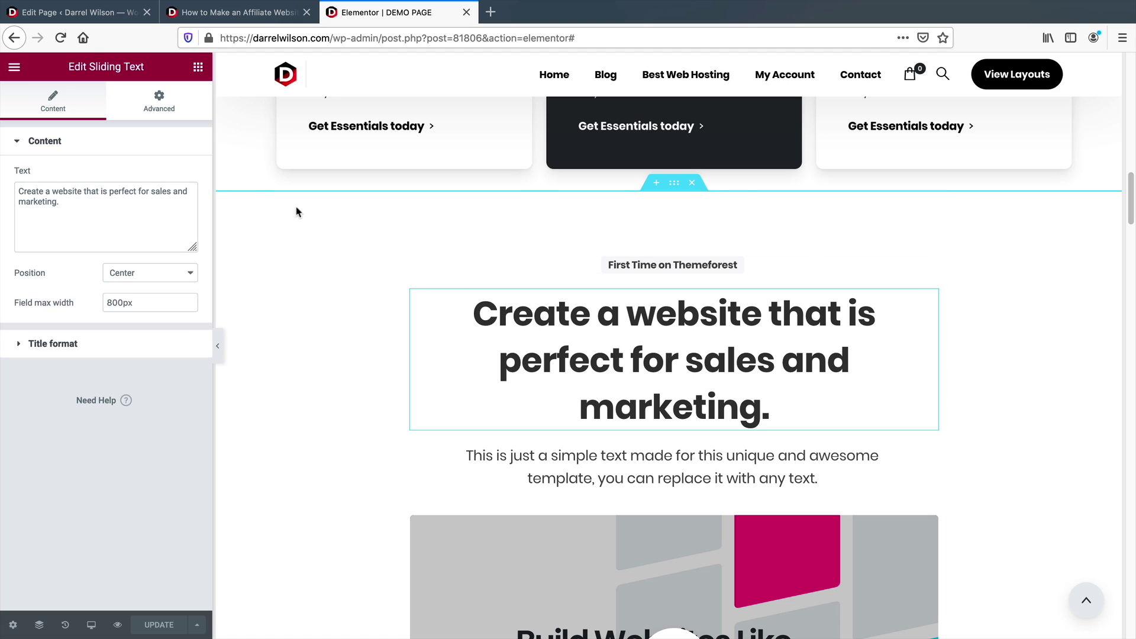
- Drag a Button widget above the heading to add a Click here button, then browse the widget list
left_click(198, 67)
scroll(106, 356, "down", 5)
left_click_drag(51, 441, 456, 296)
scroll(136, 416, "down", 3)
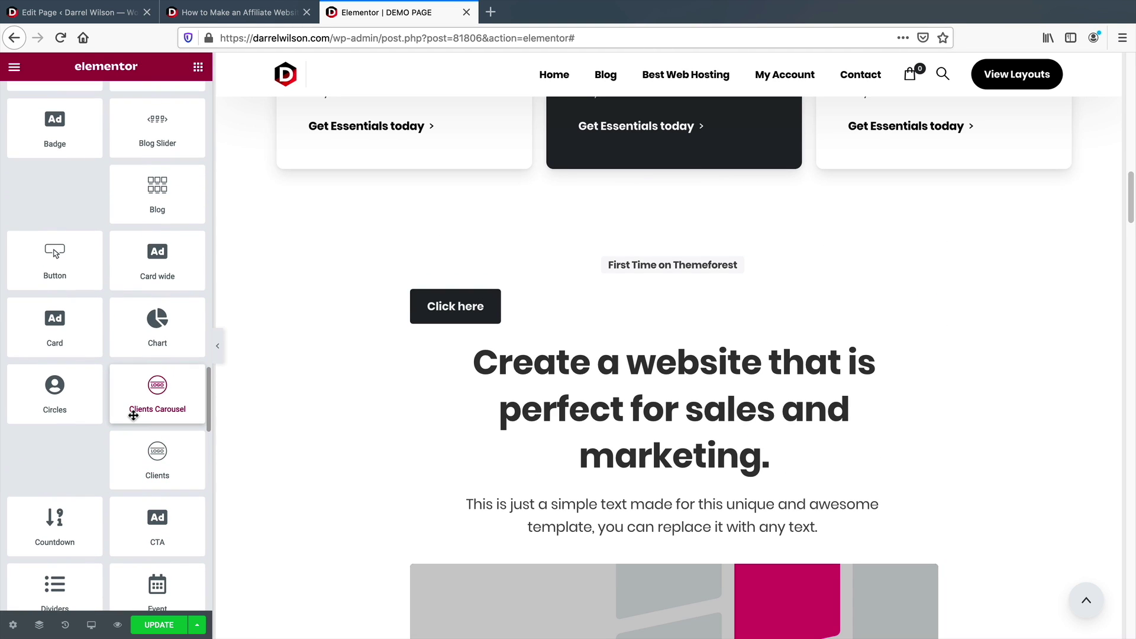
scroll(91, 415, "down", 3)
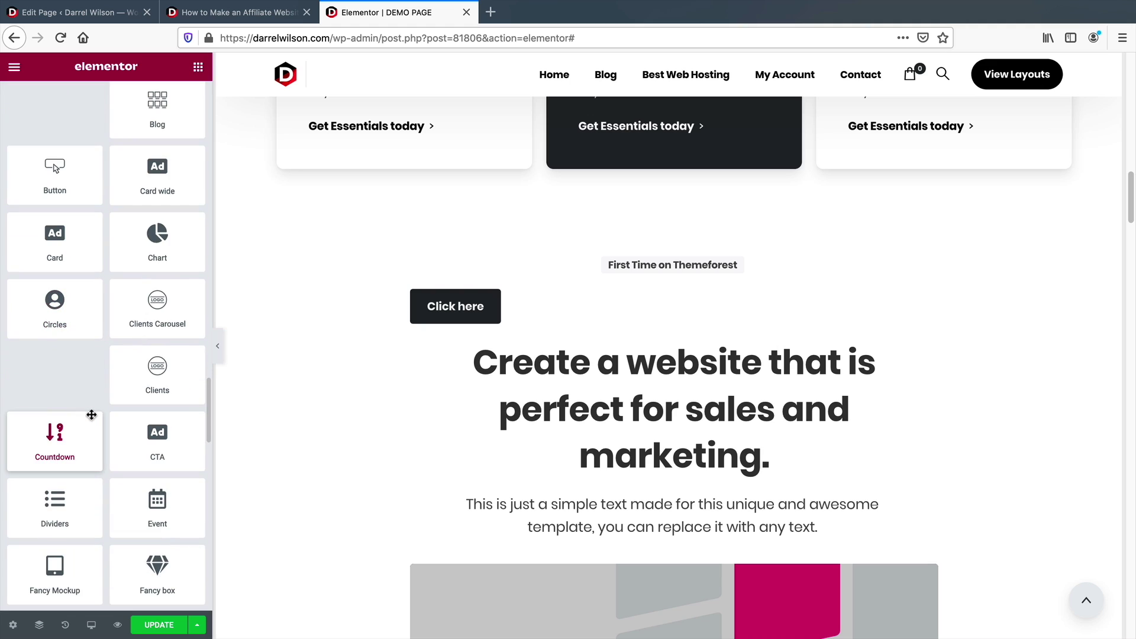
scroll(91, 414, "up", 7)
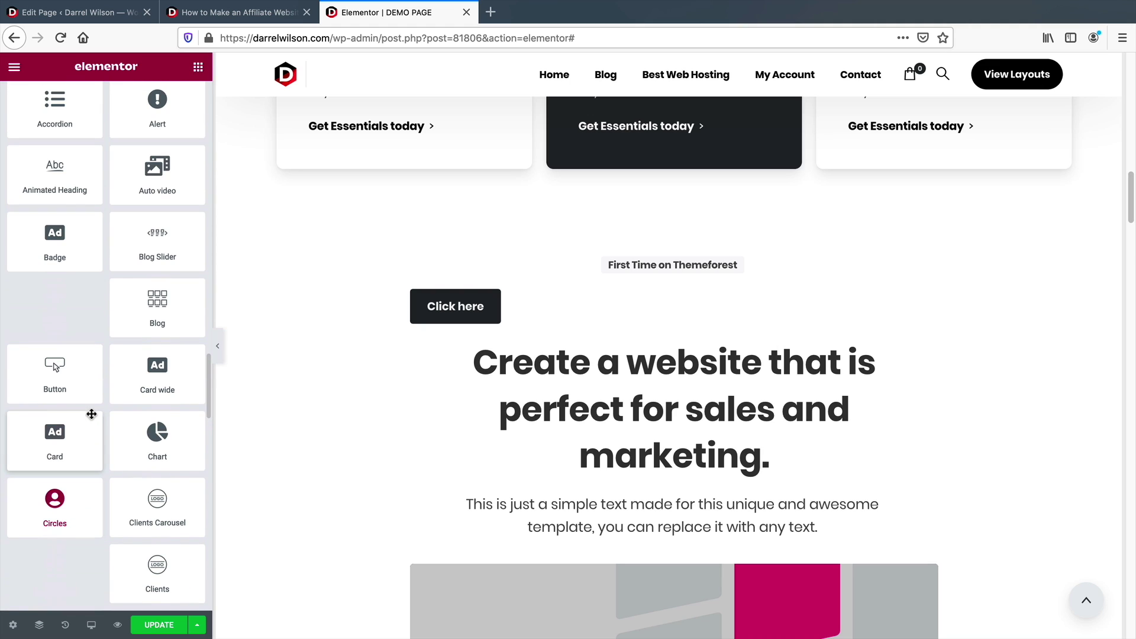
left_click(649, 294)
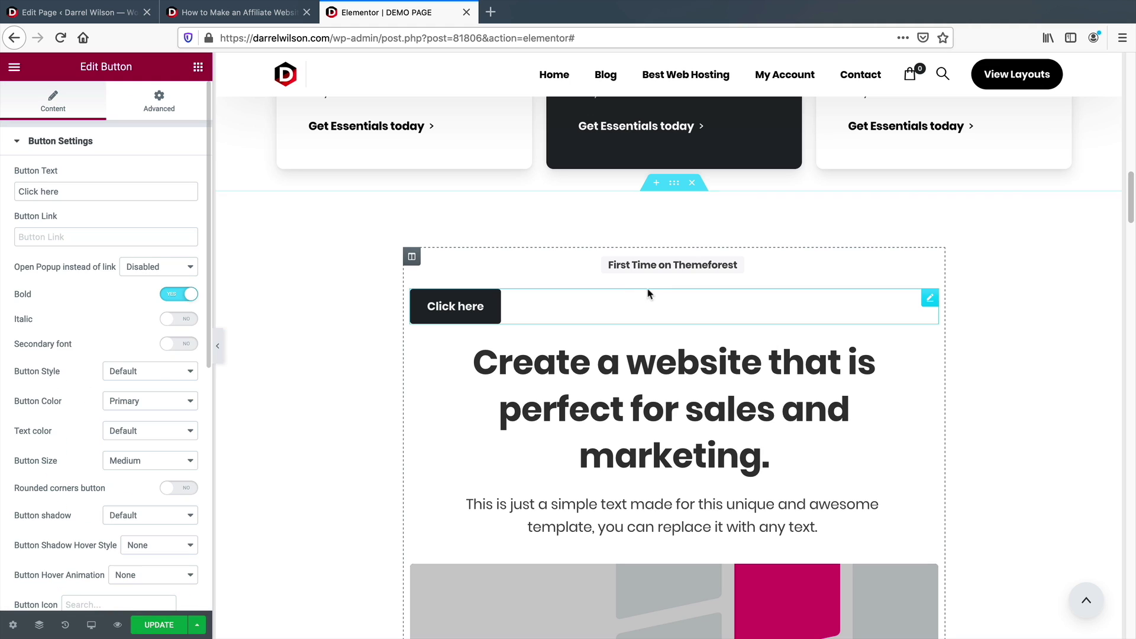
left_click(199, 69)
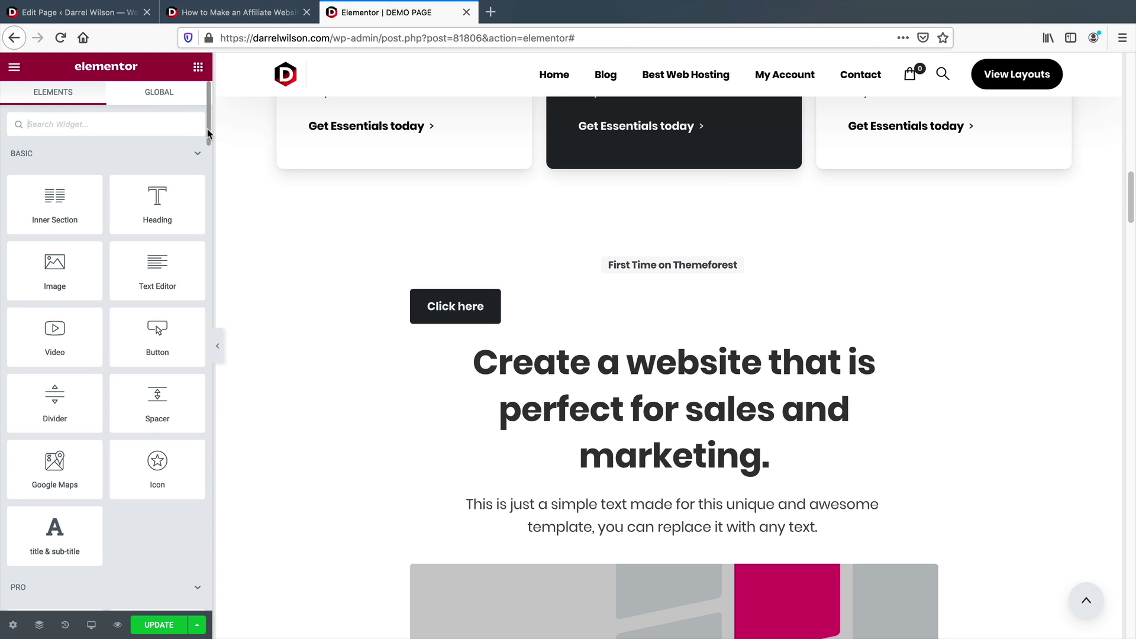
left_click_drag(208, 134, 134, 415)
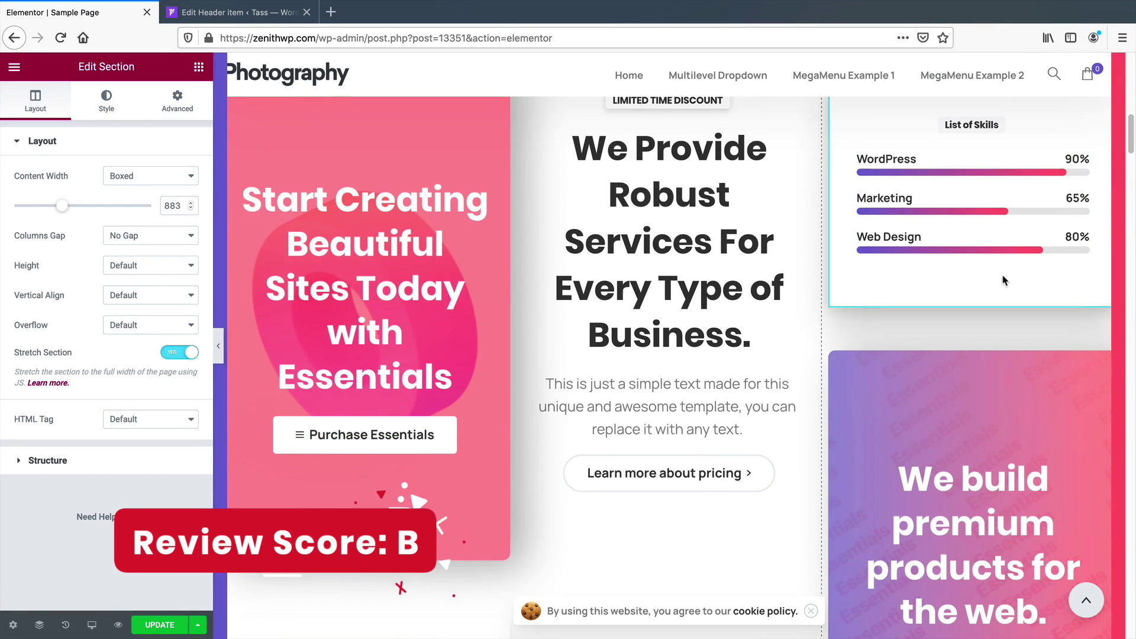
- Scroll the Photography sample page down to the 'Showcase your works. Like a Pro.' hero section
scroll(1059, 219, "down", 1)
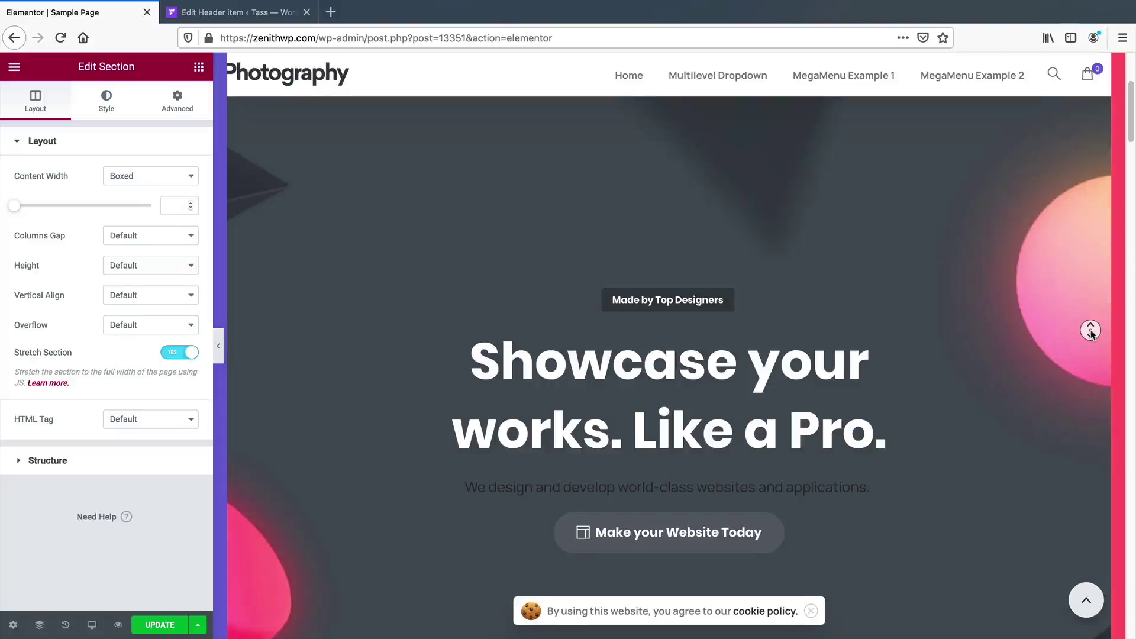
scroll(1090, 335, "down", 4)
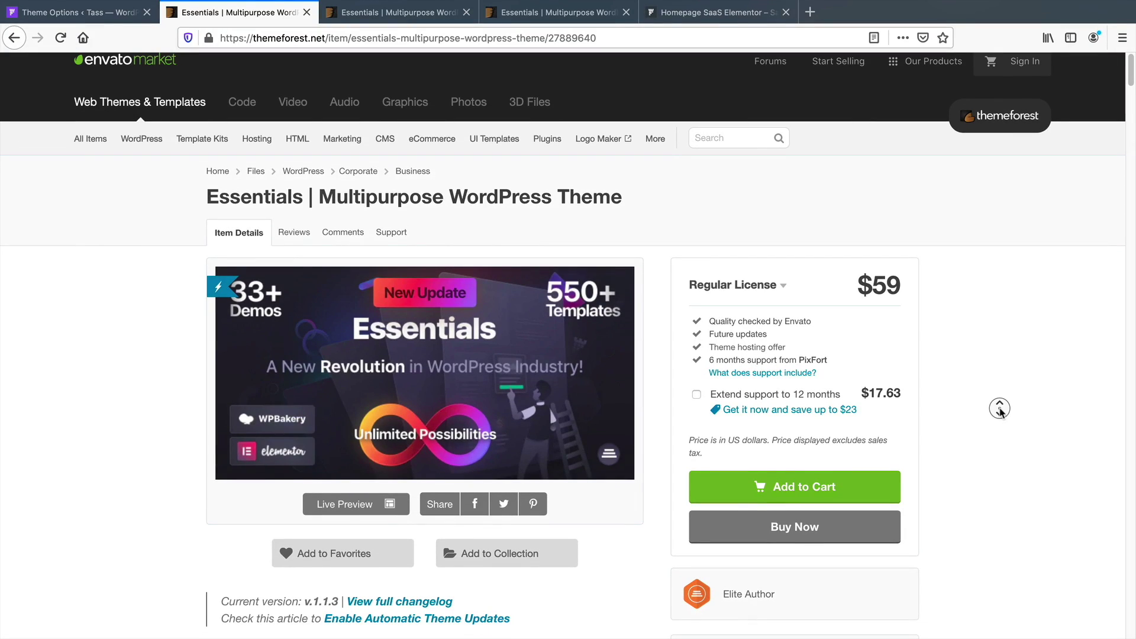
scroll(999, 414, "down", 3)
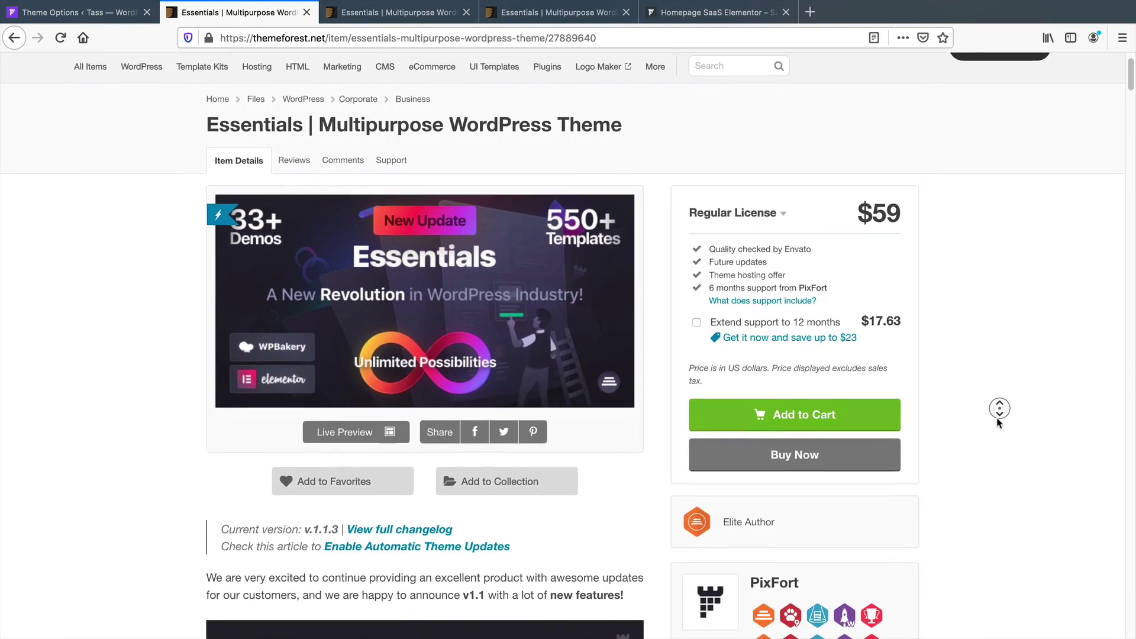